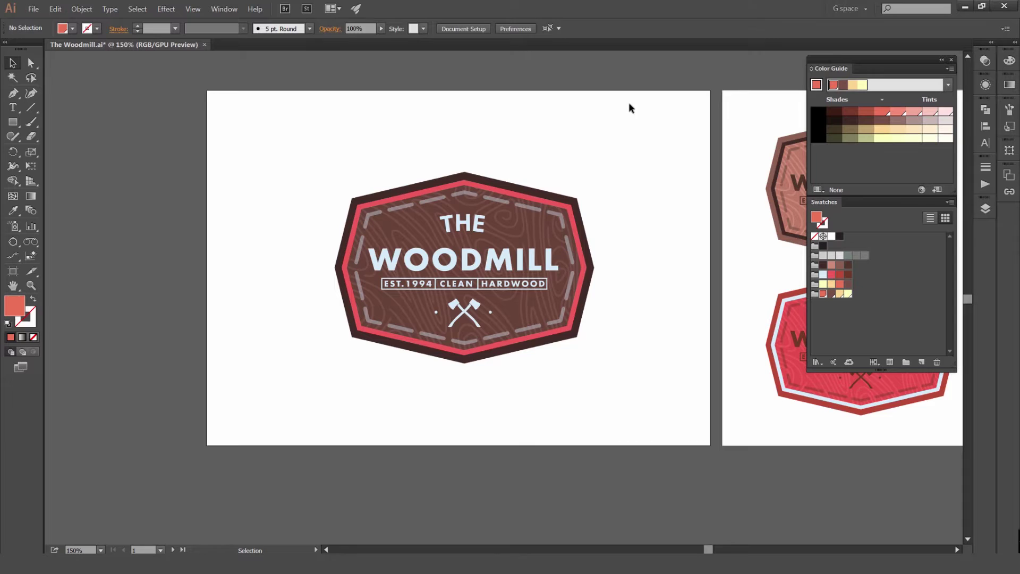
- Pan the canvas to bring the second artboard's badge variations into view
drag(589, 132, 558, 136)
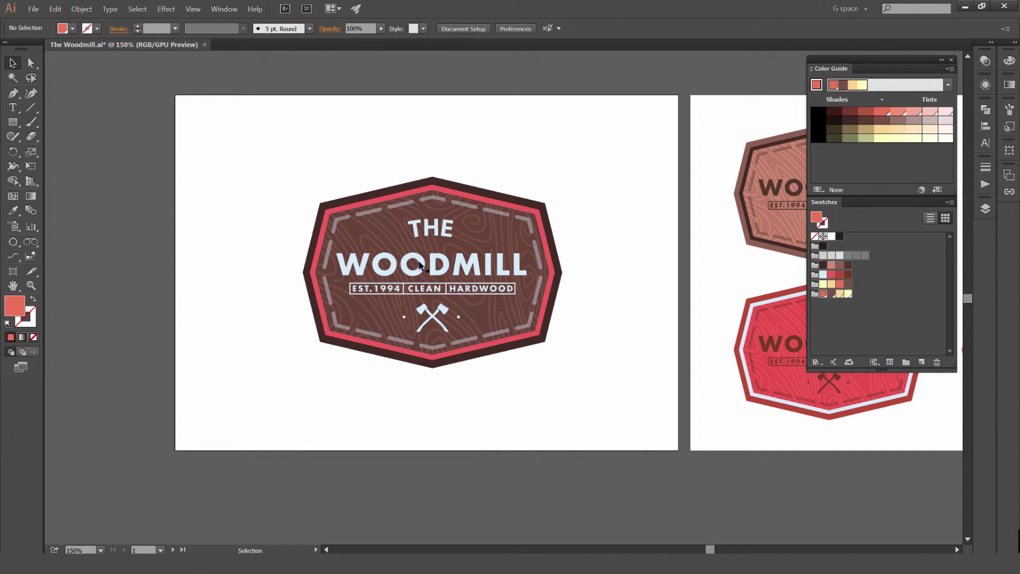
drag(610, 159, 299, 156)
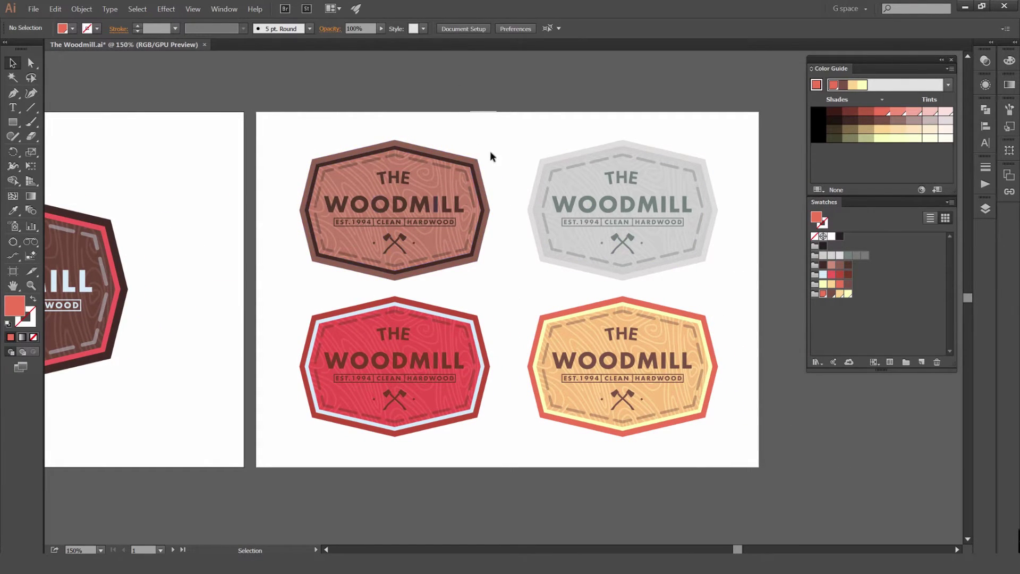
scroll(250, 151, left, 2)
scroll(249, 151, down, 1)
scroll(225, 157, left, 10)
scroll(225, 157, down, 1)
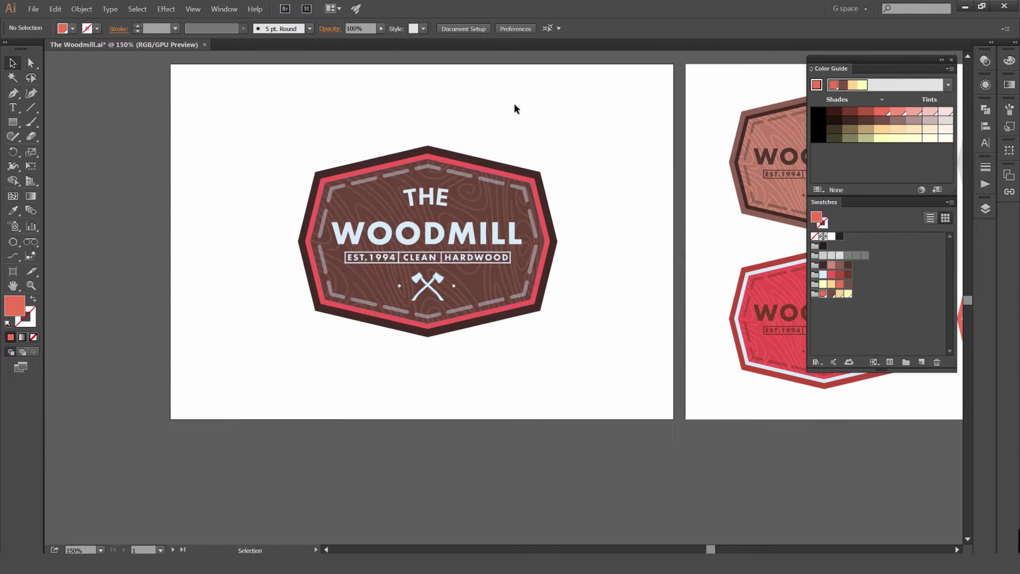
- Try selecting the left badge with Ctrl+A and marquee drags, then deselect and nudge the view
key(ctrl+a)
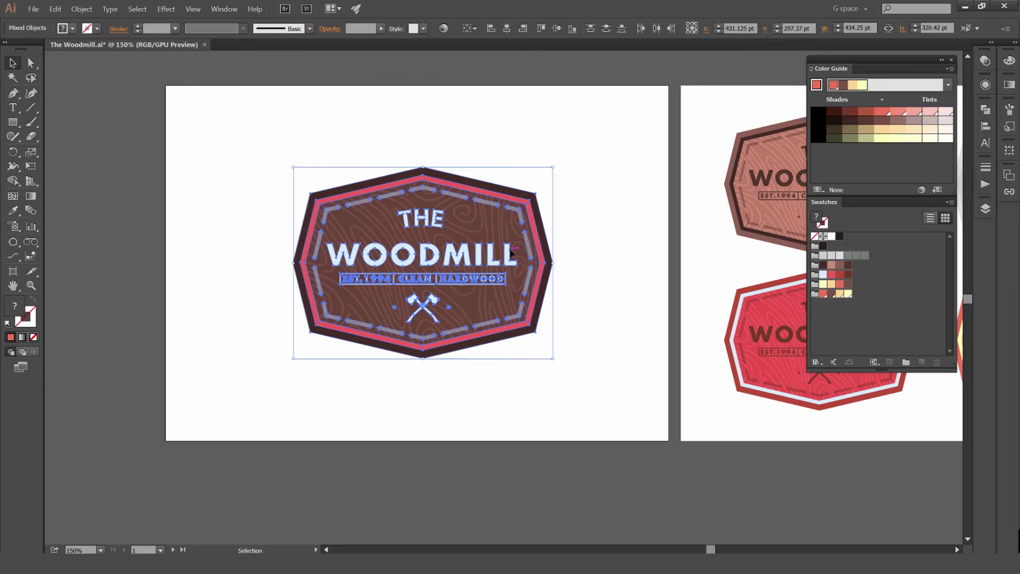
drag(548, 140, 284, 393)
click(386, 378)
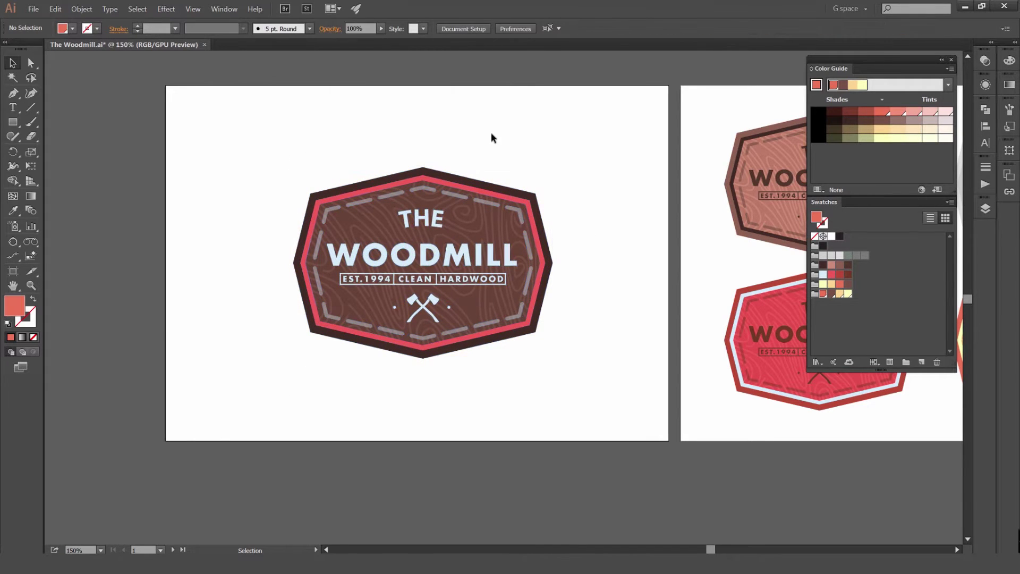
drag(497, 128, 279, 339)
click(279, 340)
key(space)
drag(275, 236, 270, 255)
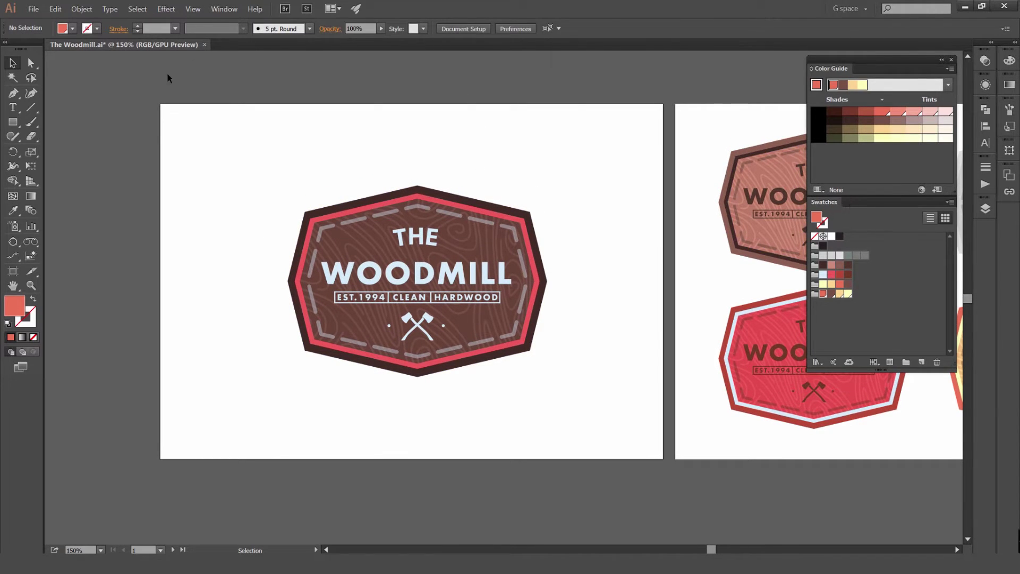
- Open the panel list and a new swatch from the red colour, dismissing both unchanged
click(224, 9)
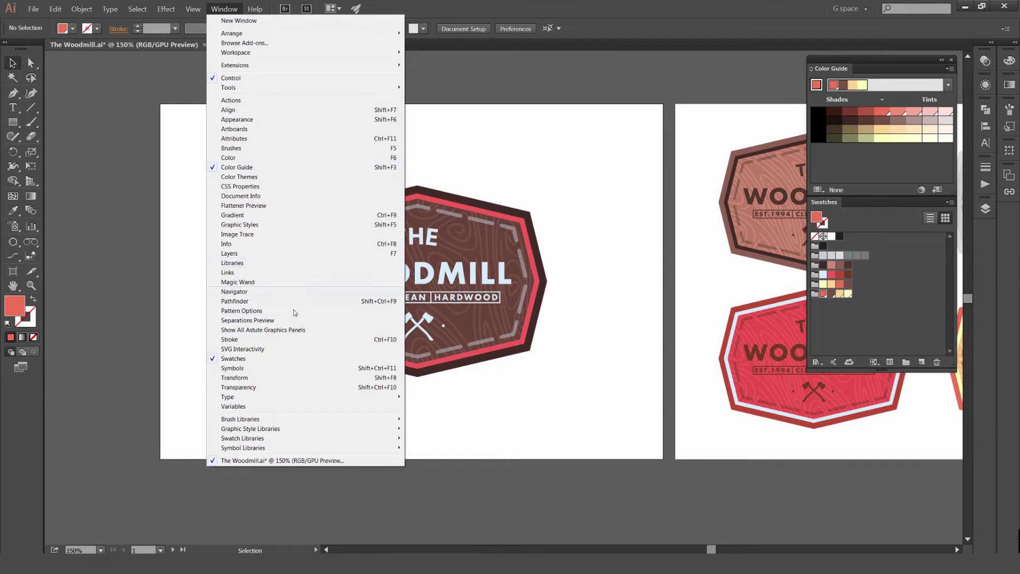
click(518, 154)
scroll(585, 191, down, 1)
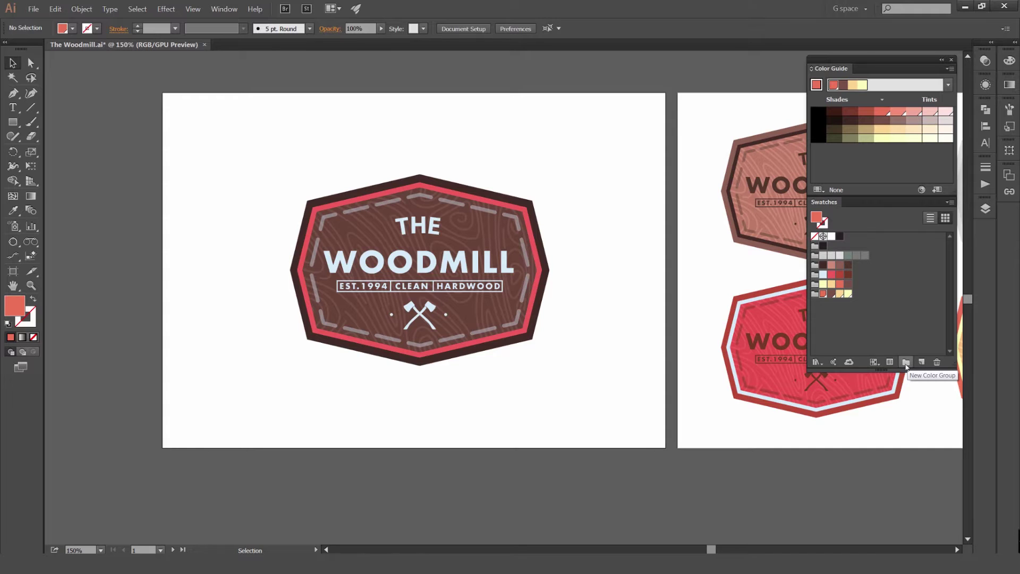
click(921, 362)
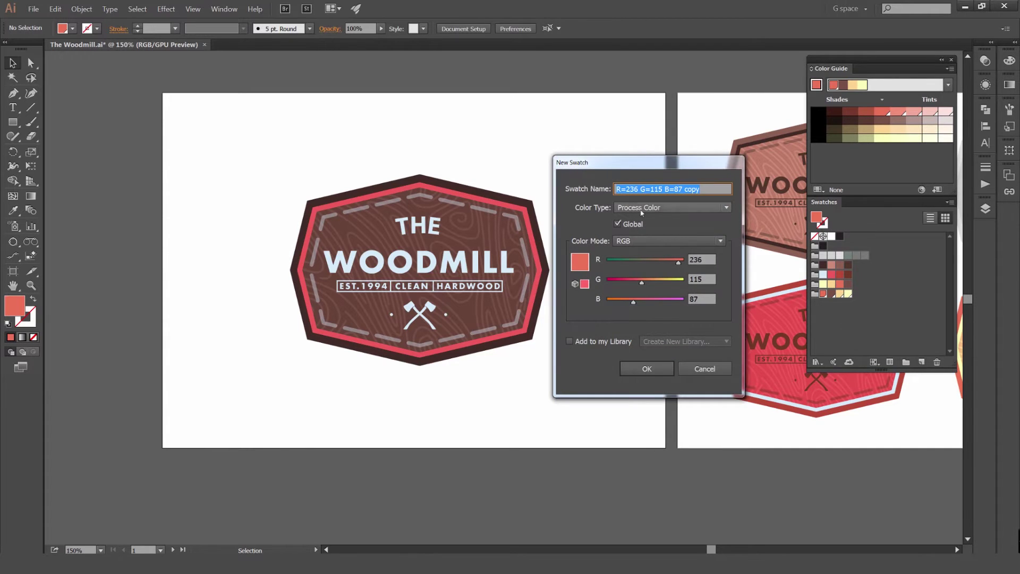
key(Escape)
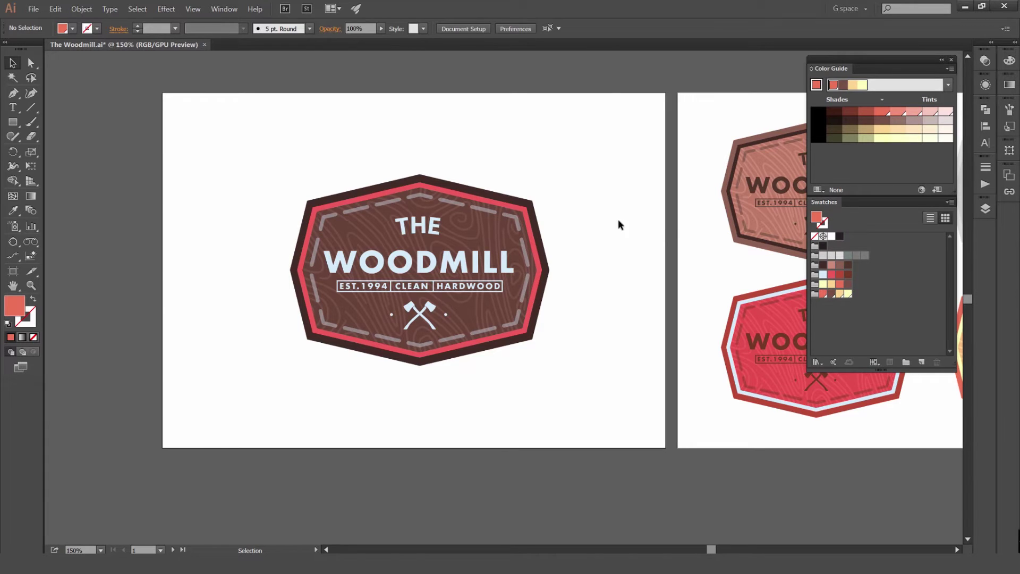
- Marquee-select the entire left badge and open Recolor Artwork, moving the dialog clear of it
key(space)
drag(576, 122, 271, 412)
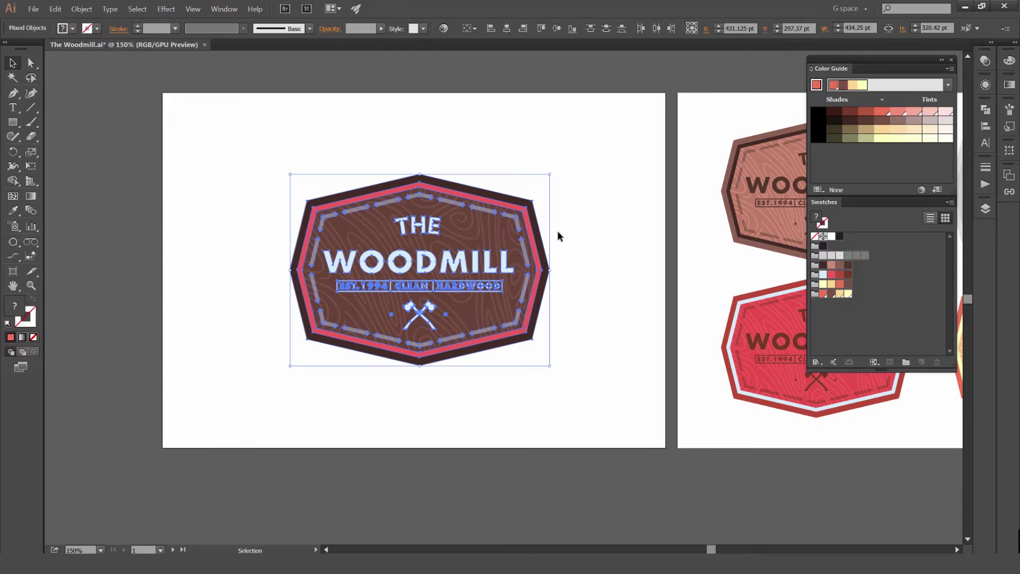
key(space)
drag(601, 197, 574, 179)
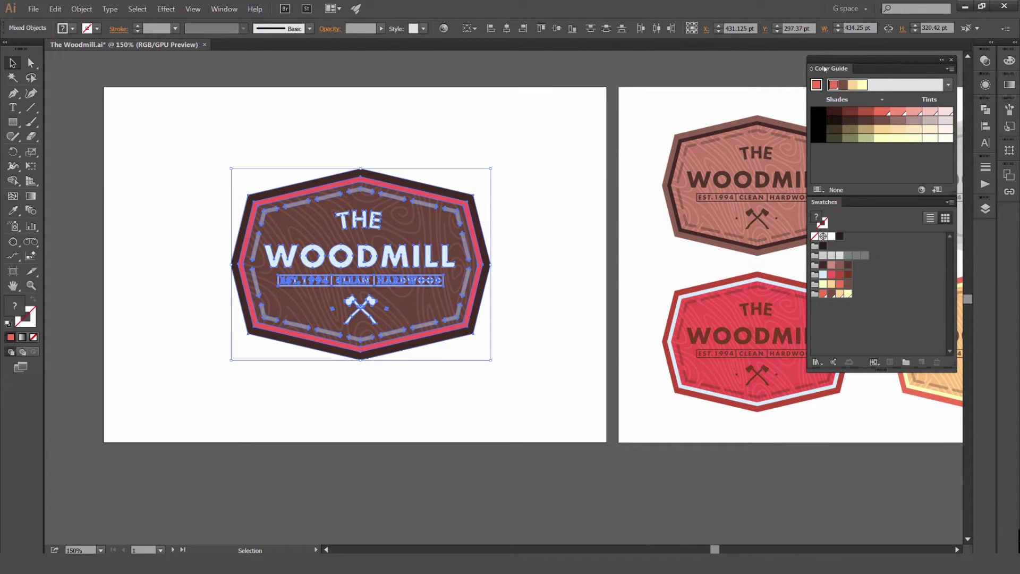
click(922, 193)
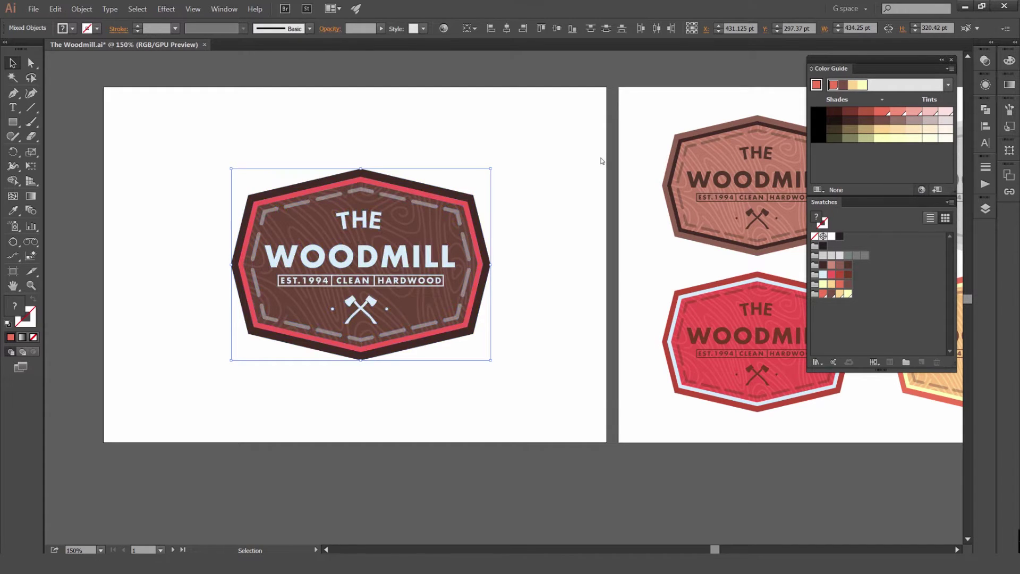
drag(531, 74, 572, 81)
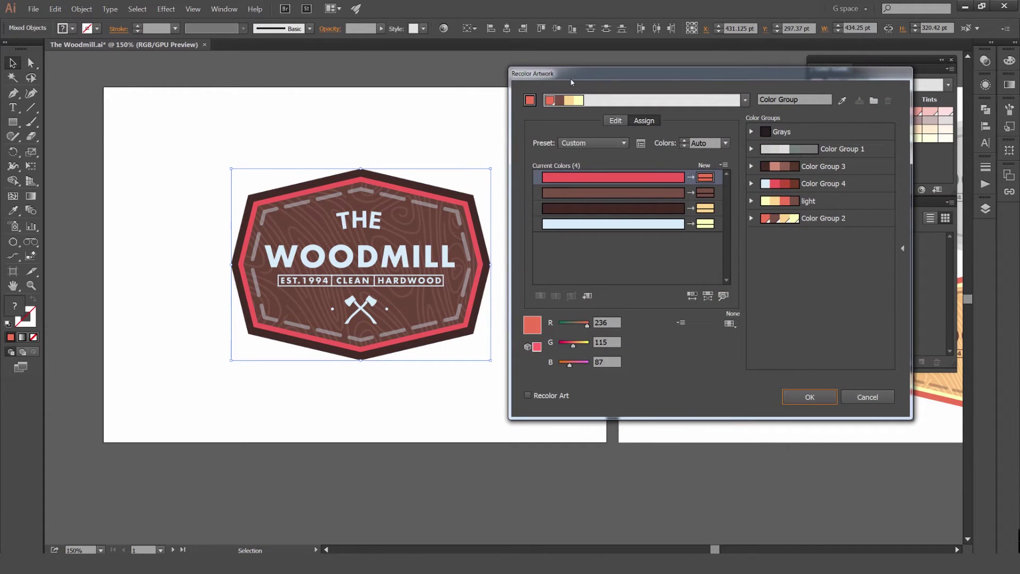
- Turn on the Recolor Art preview, toggle it off and on to compare, and reposition the dialog
click(536, 397)
drag(556, 74, 588, 81)
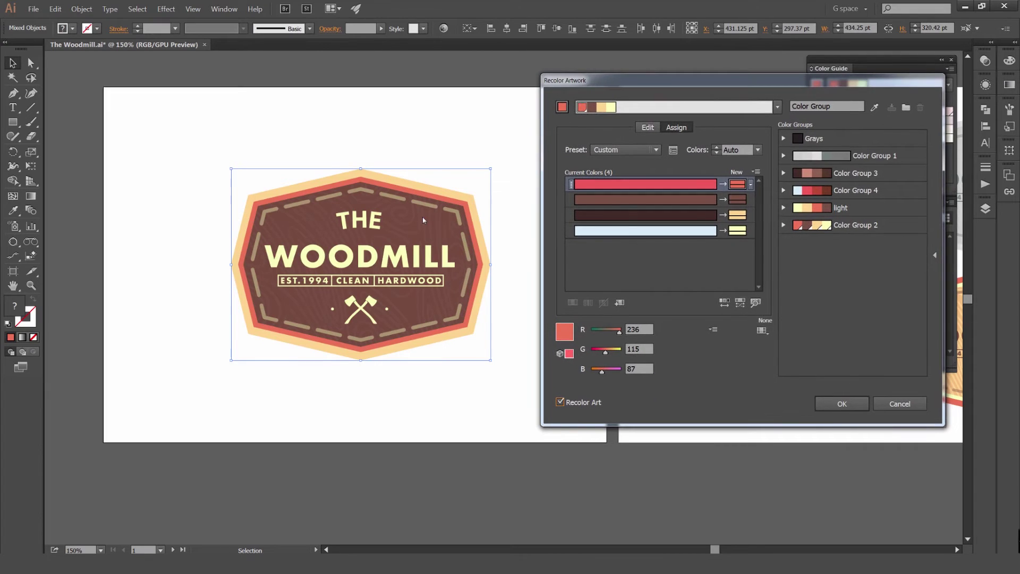
click(560, 402)
click(559, 402)
drag(844, 83, 836, 84)
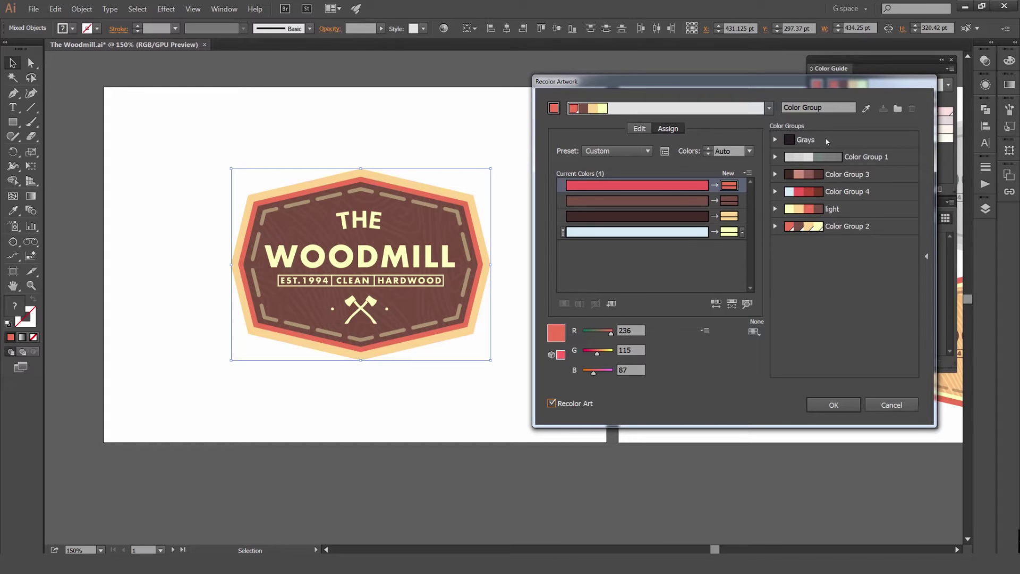
- Preview Color Groups 1, 3, 4, light and 2 on the badge, settling on Color Group 3
click(857, 157)
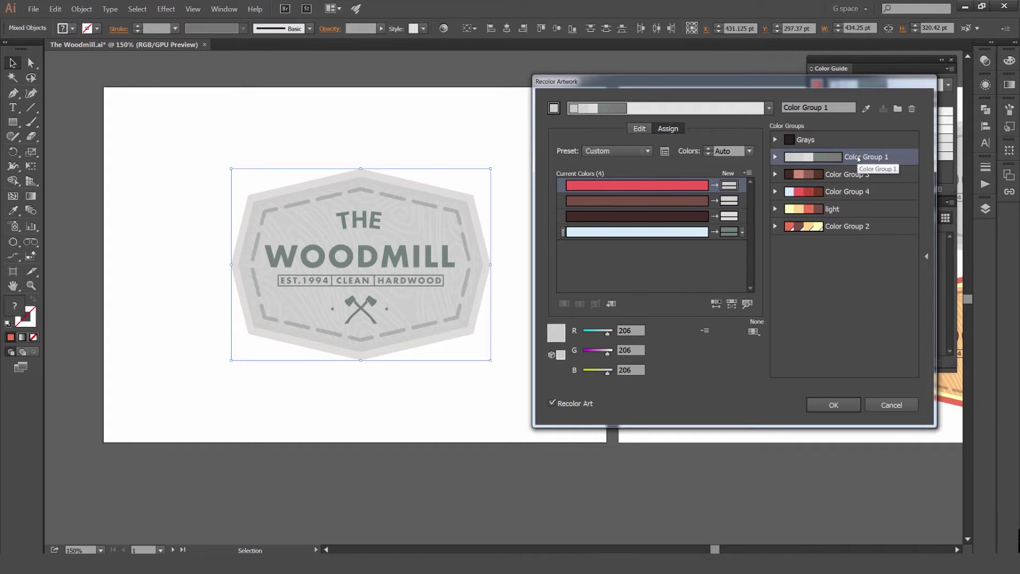
click(847, 178)
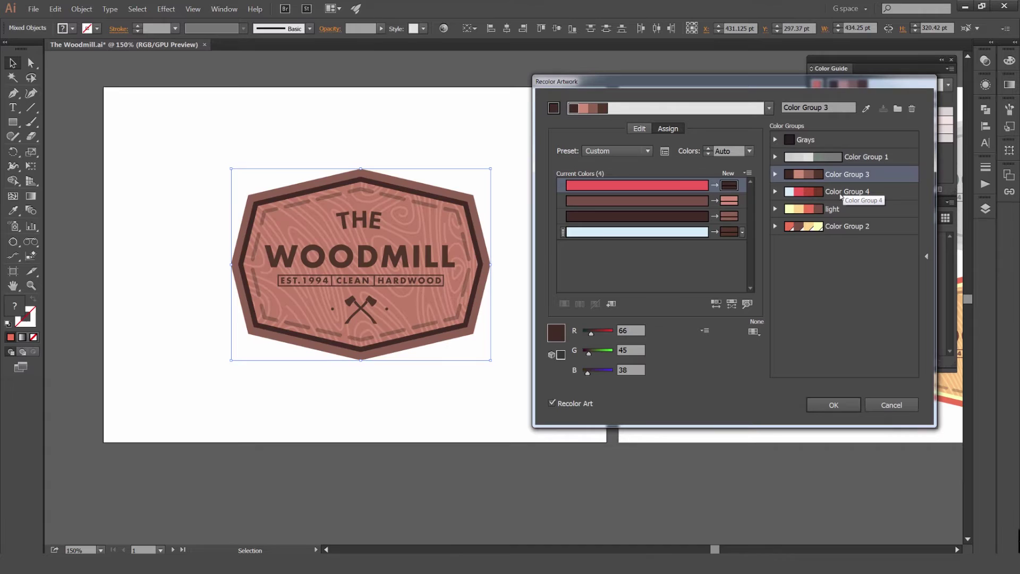
click(840, 195)
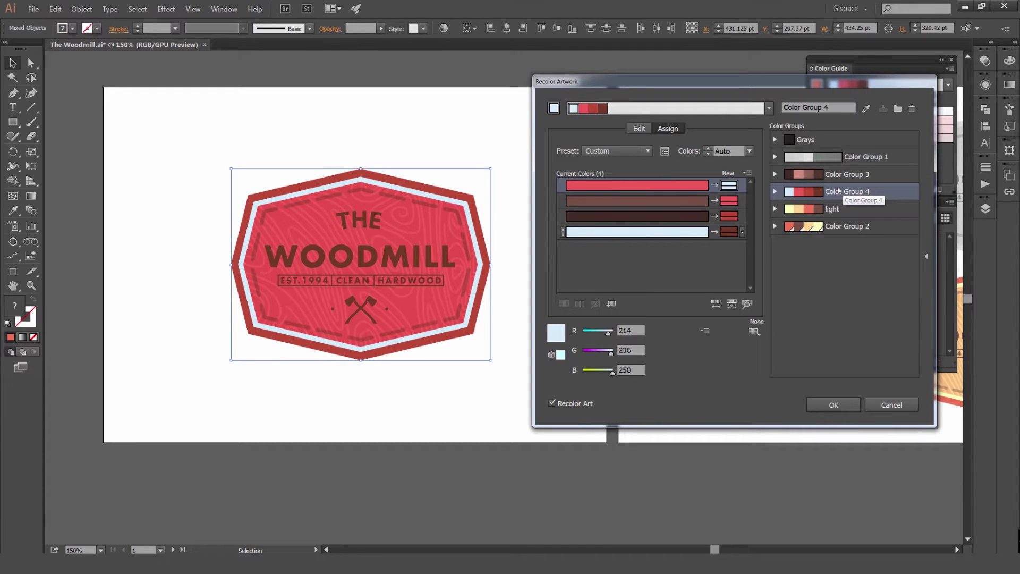
click(838, 212)
click(834, 229)
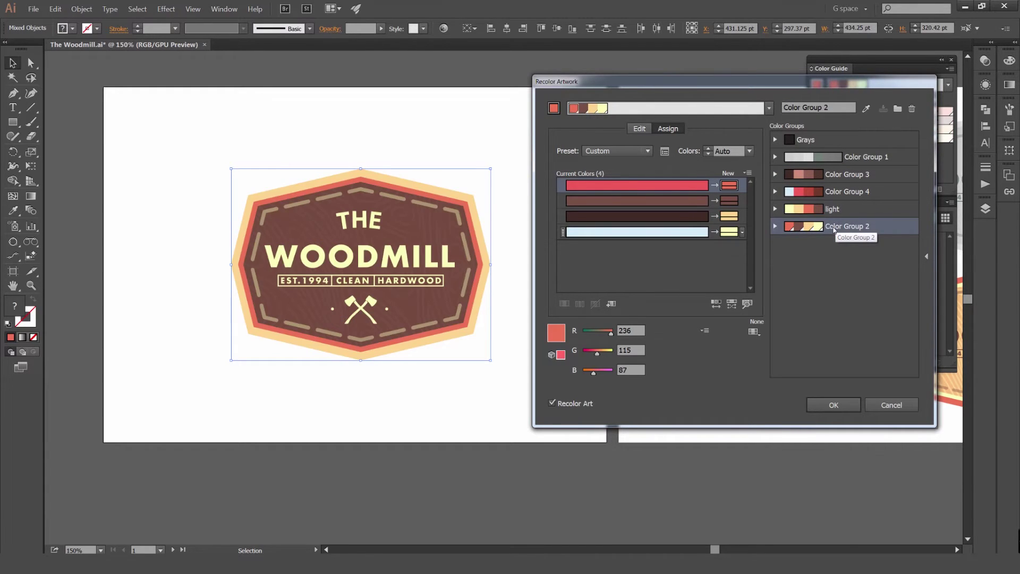
click(837, 209)
click(843, 192)
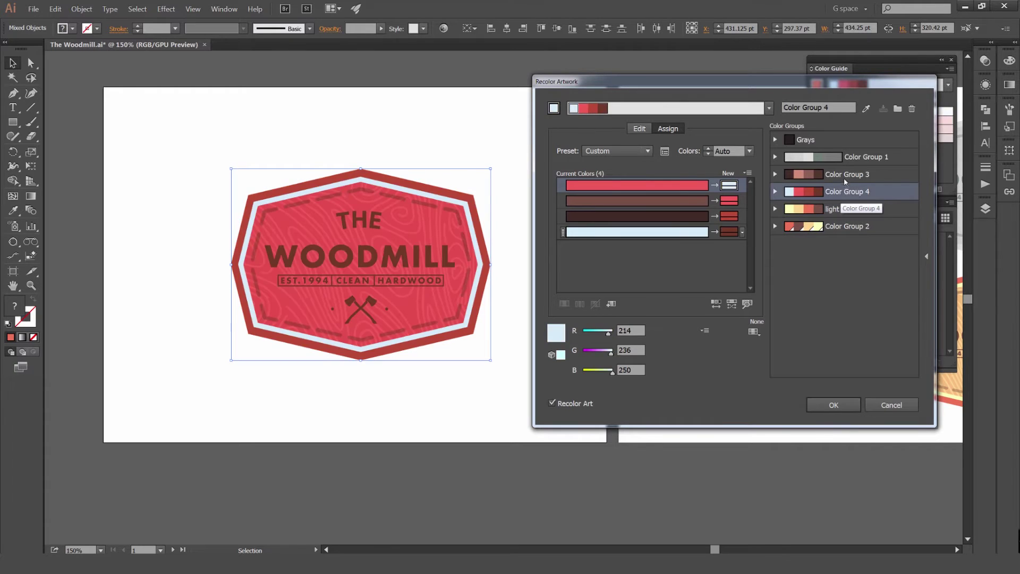
click(845, 175)
click(850, 158)
click(844, 175)
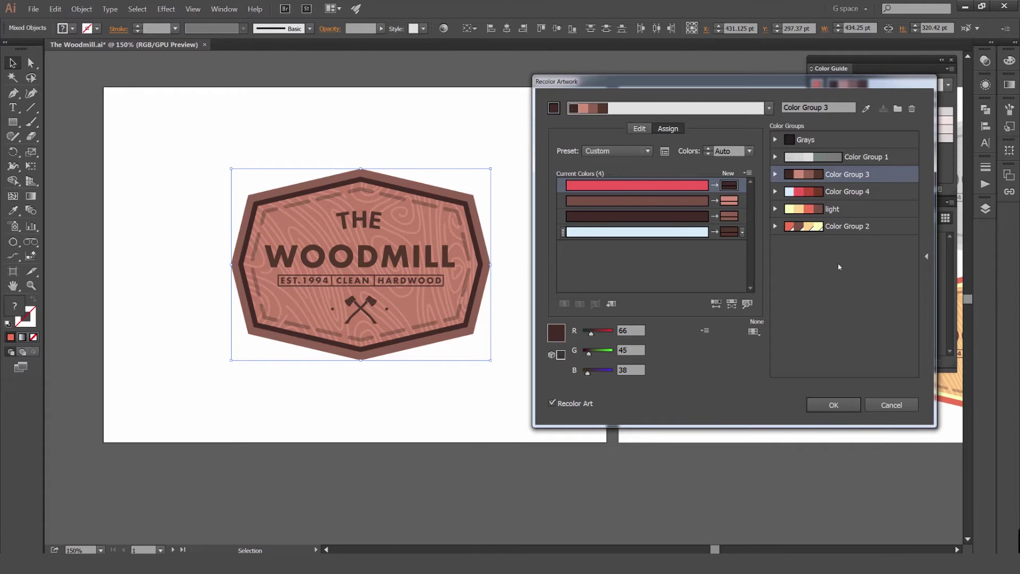
- Apply the Color Group 3 recolour, then zoom out and marquee-select the whole badge again
click(833, 406)
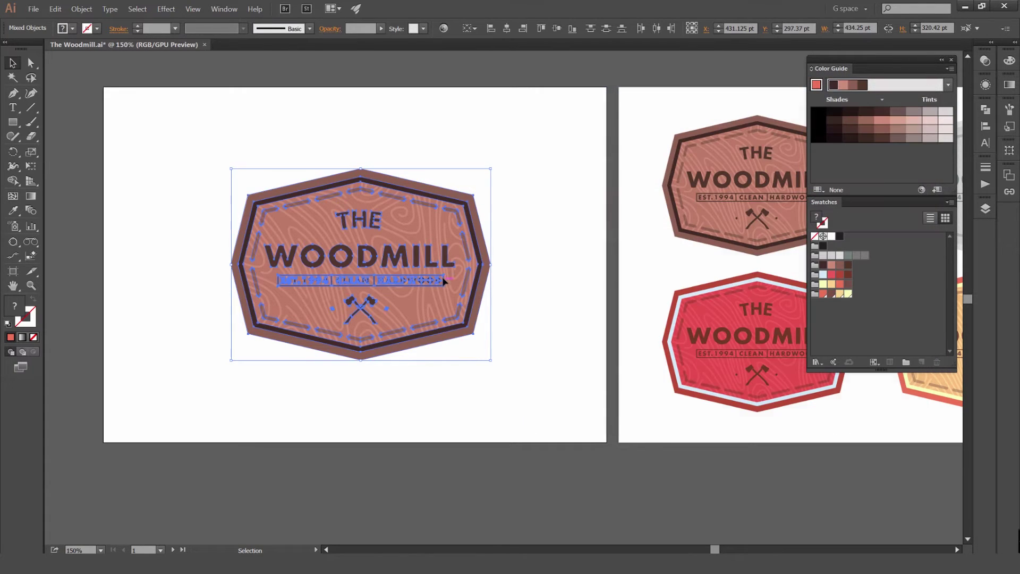
click(536, 218)
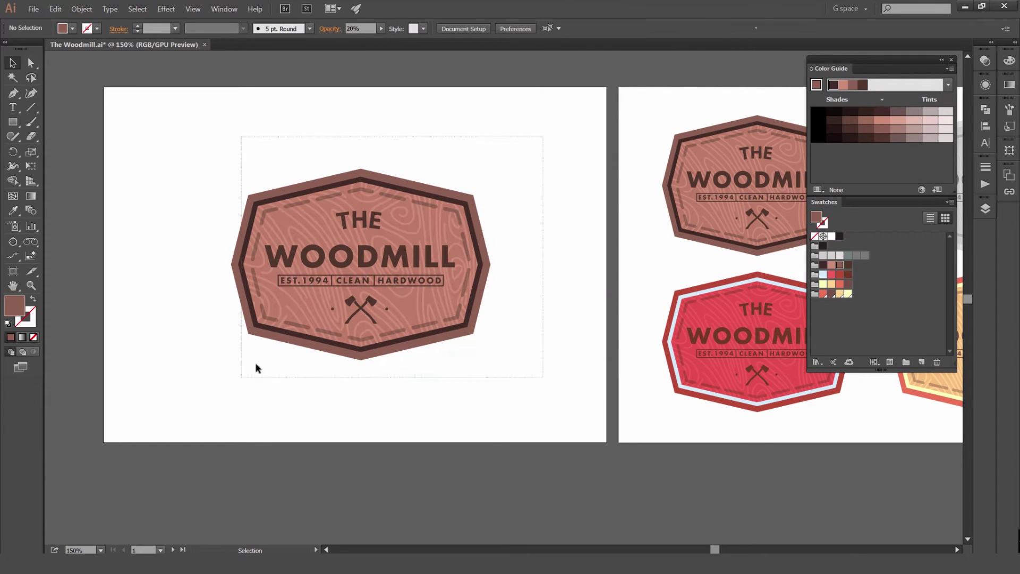
key(ctrl+minus)
scroll(577, 153, right, 3)
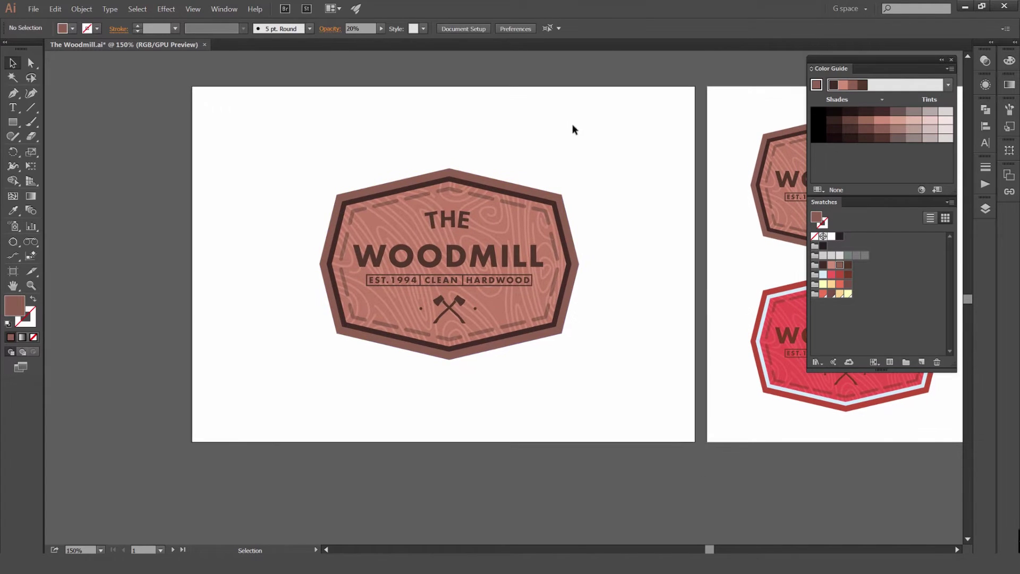
drag(597, 116, 318, 376)
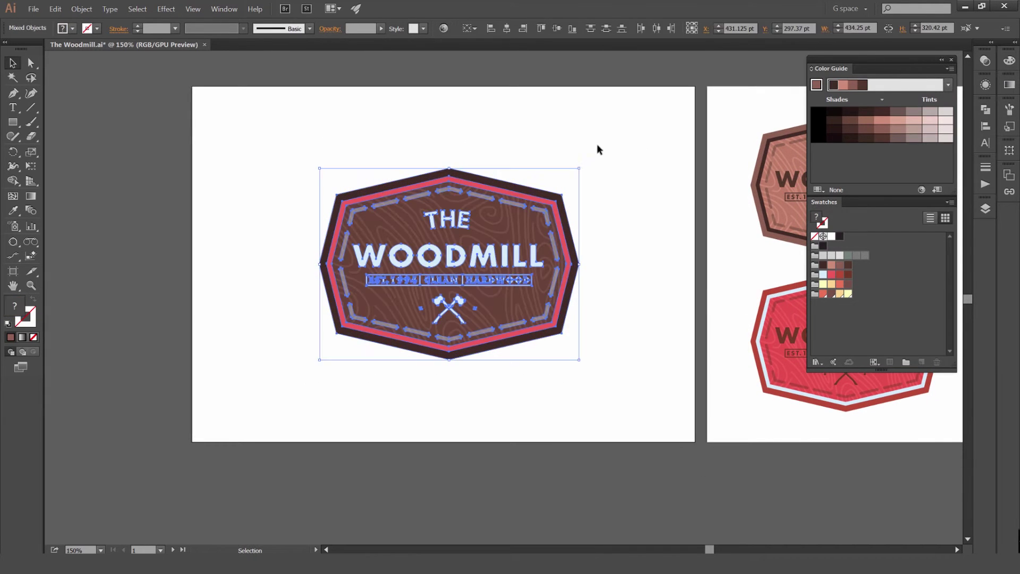
drag(597, 150, 333, 394)
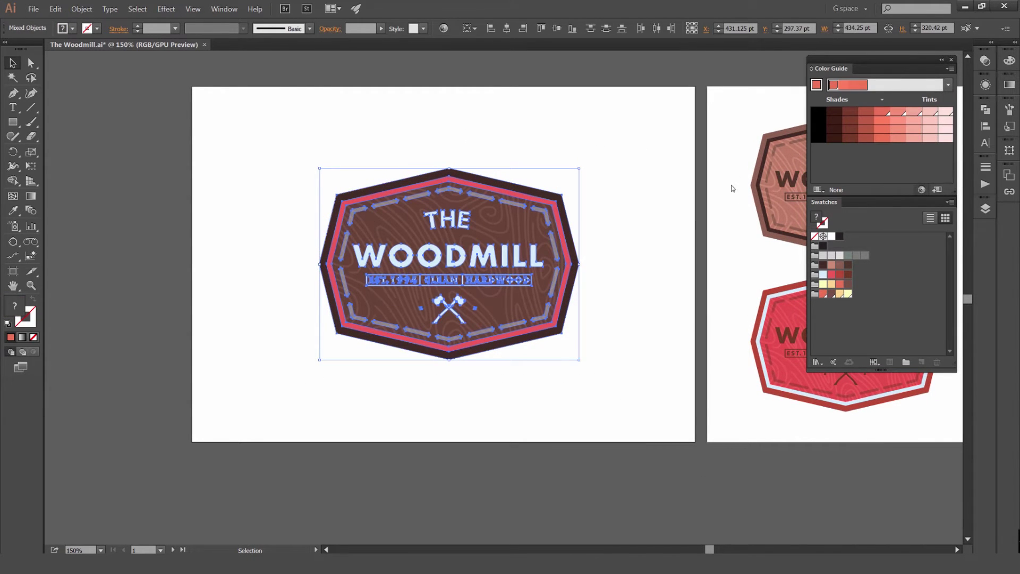
click(921, 190)
drag(690, 64, 761, 63)
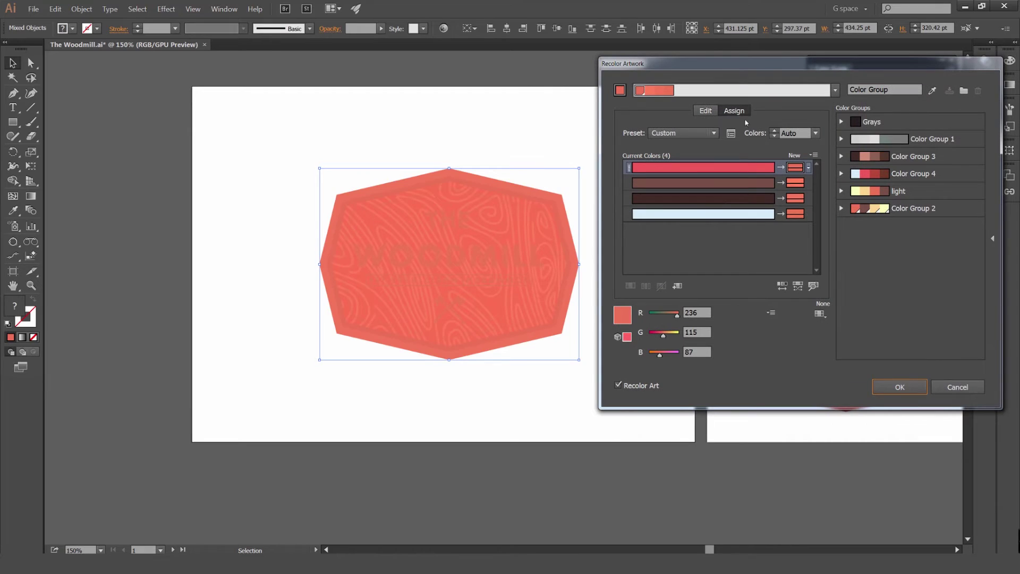
click(892, 157)
click(892, 174)
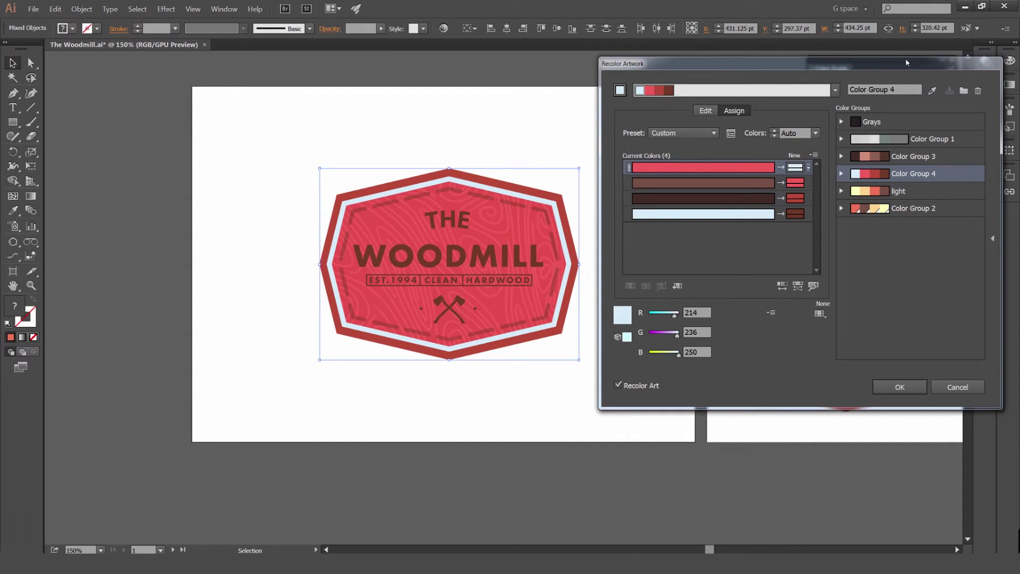
click(961, 91)
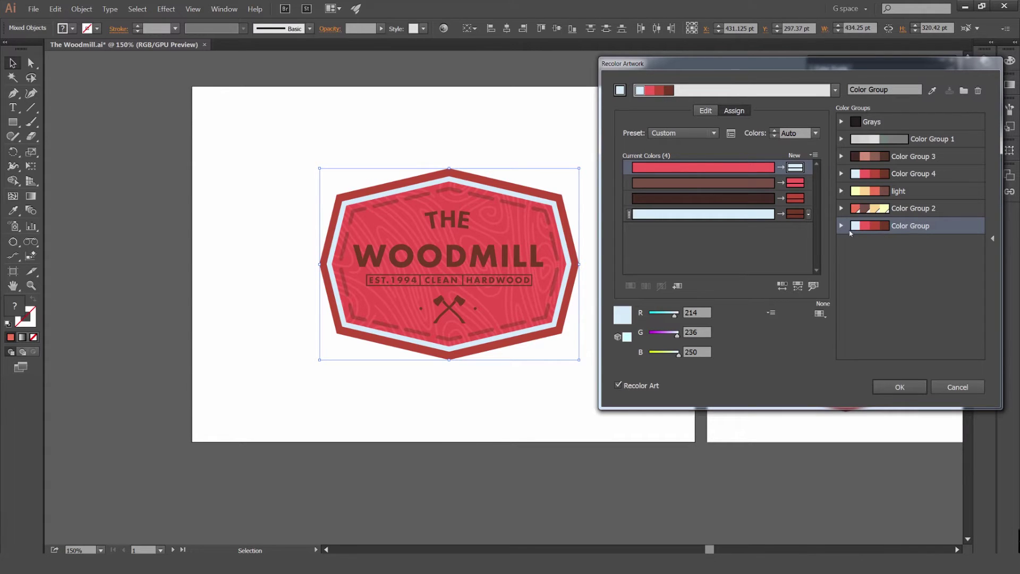
click(977, 90)
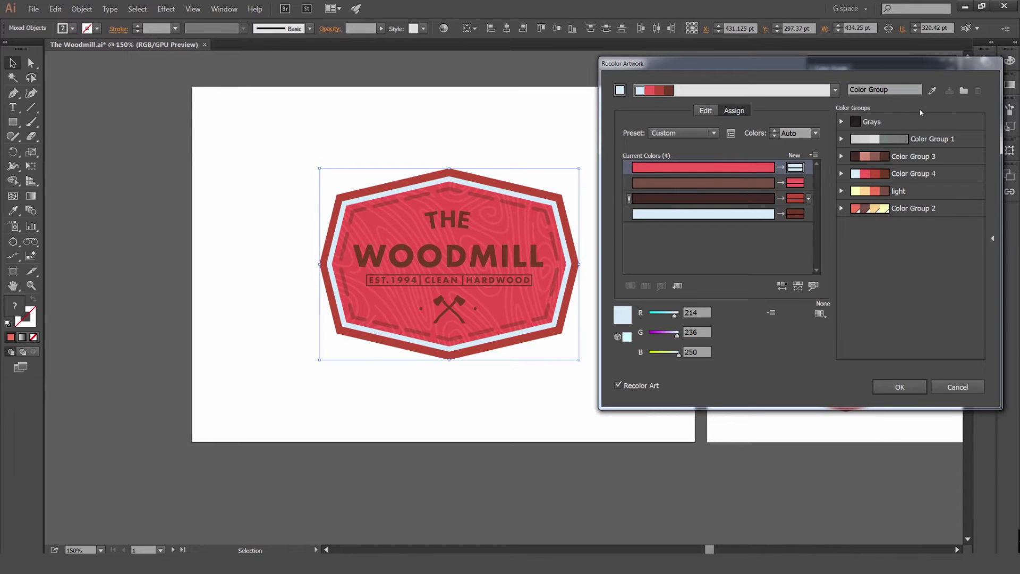
- Compare against the original colours, then drag the light-blue new colour up to the second row
drag(799, 70, 790, 80)
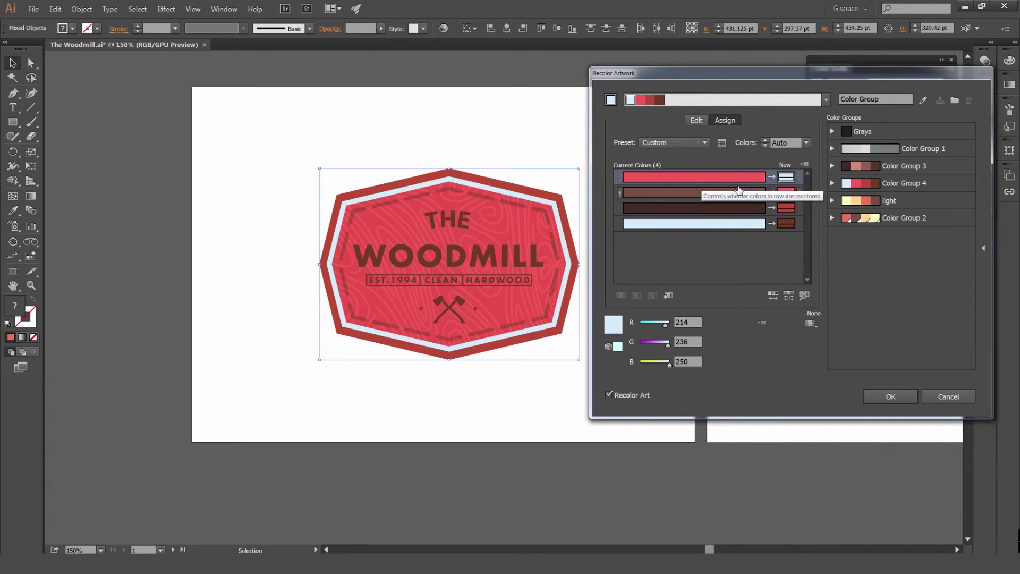
drag(728, 72, 745, 66)
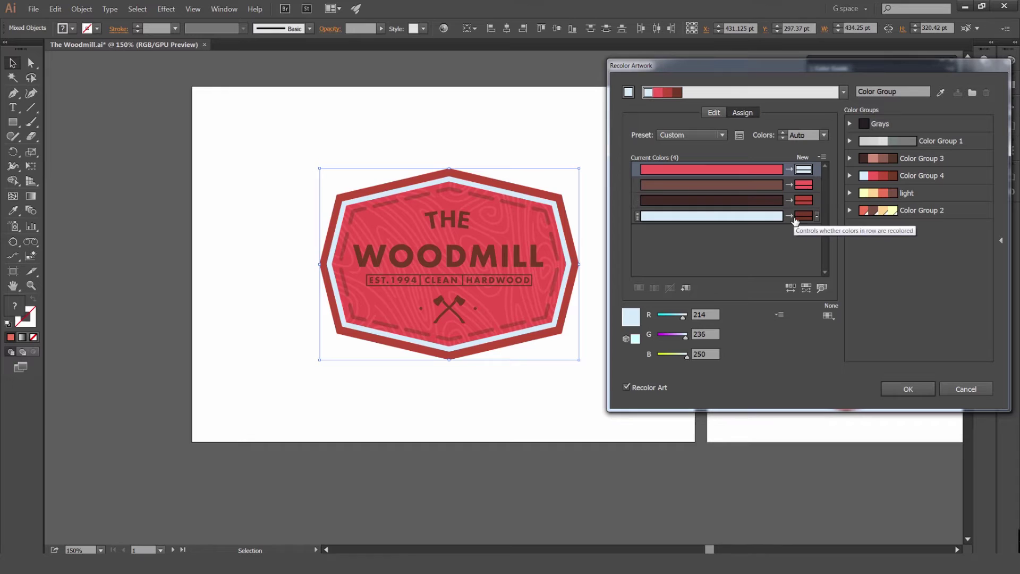
click(626, 387)
click(626, 386)
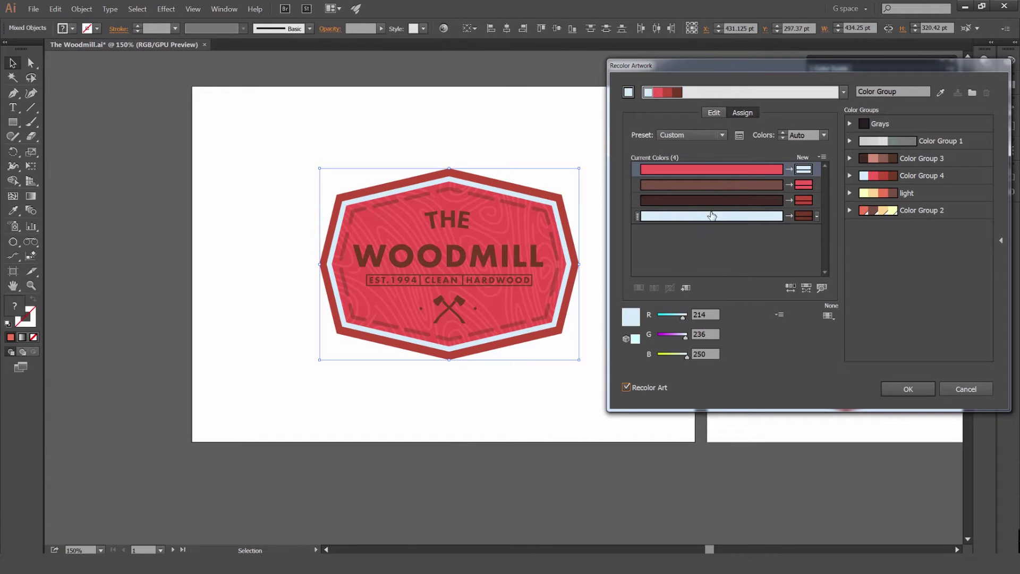
click(803, 214)
drag(803, 214, 803, 170)
click(806, 202)
drag(805, 214, 803, 170)
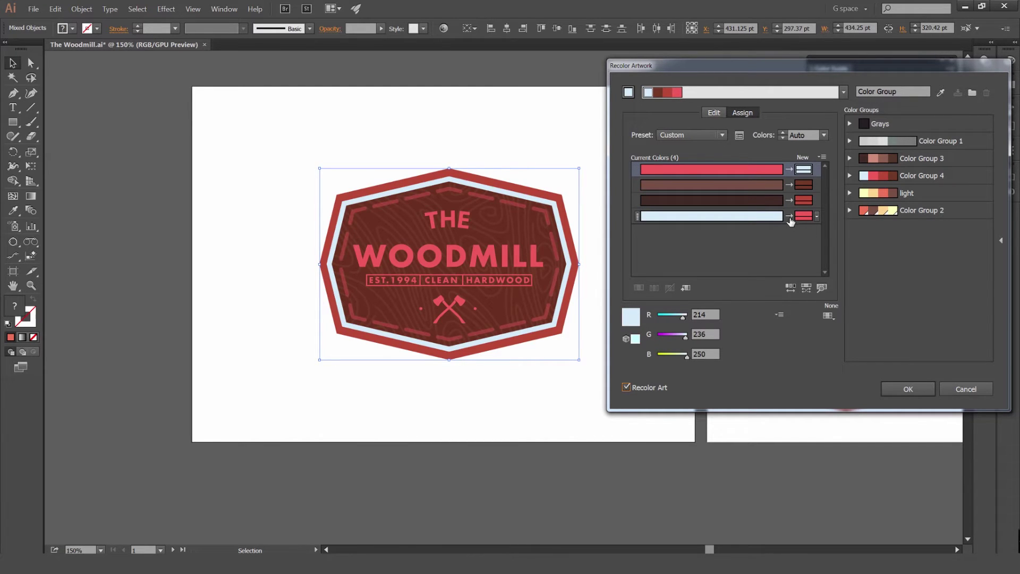
- Add an empty colour row, check the red-mapped rows, and apply Color Group 2
click(685, 288)
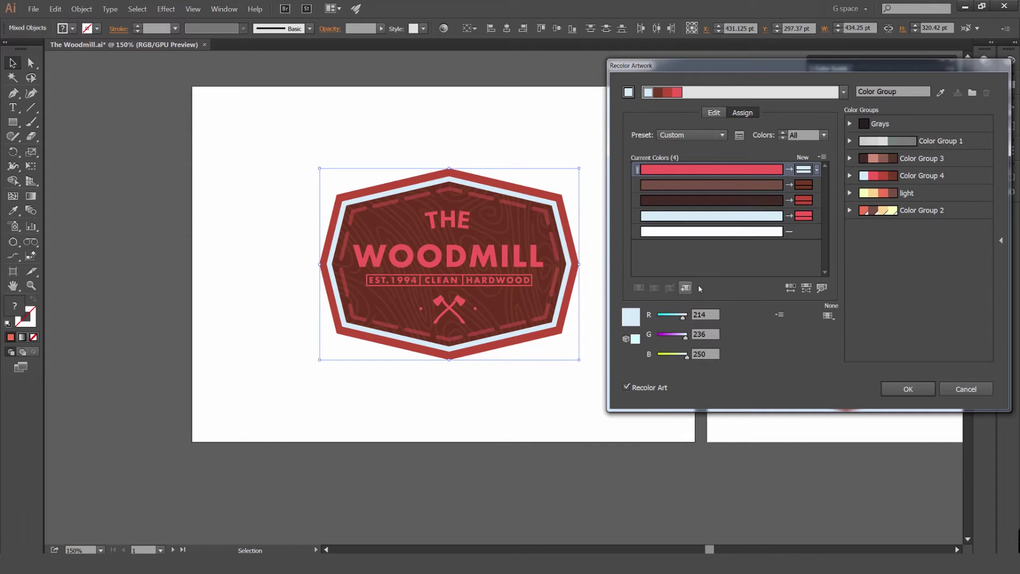
click(804, 215)
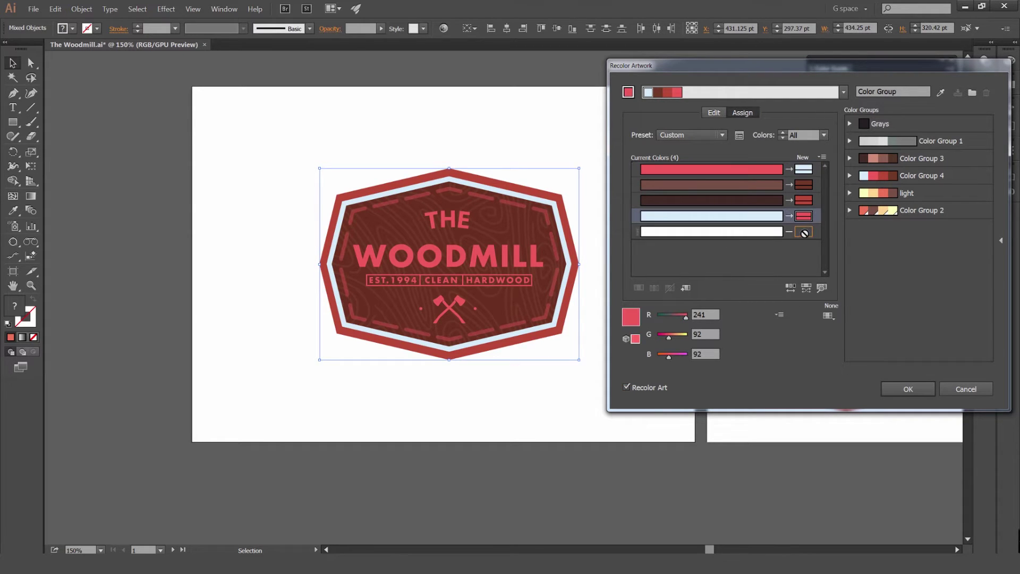
click(804, 199)
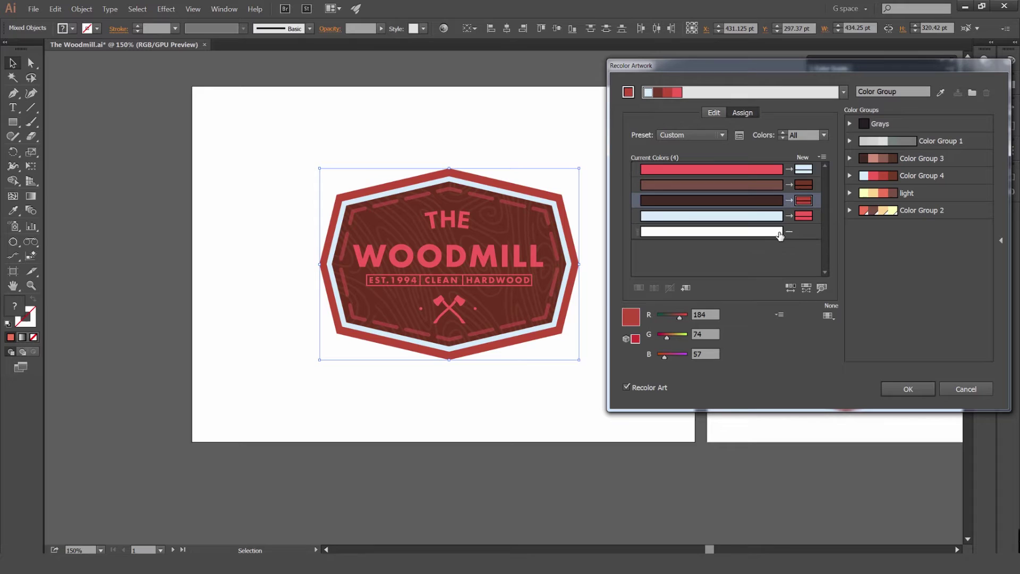
click(850, 210)
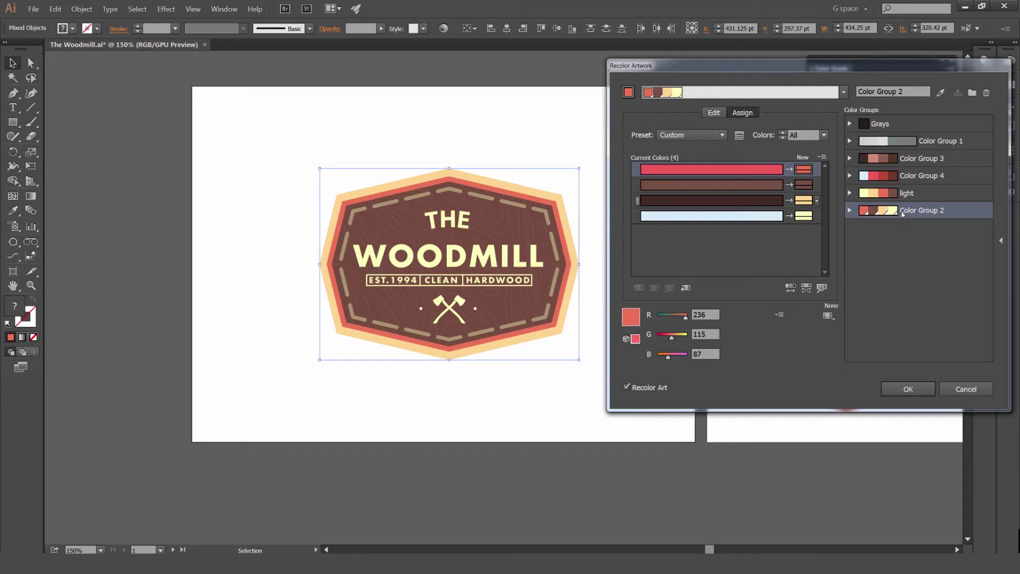
- Randomly reshuffle the badge's colour order seven times
click(791, 291)
click(791, 291)
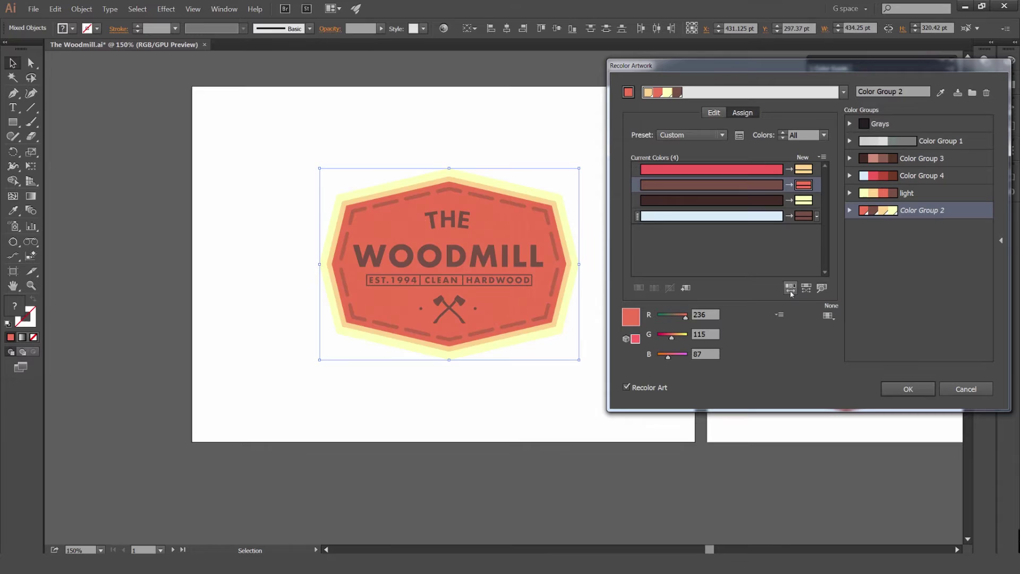
click(791, 291)
click(791, 291)
click(791, 291)
click(791, 291)
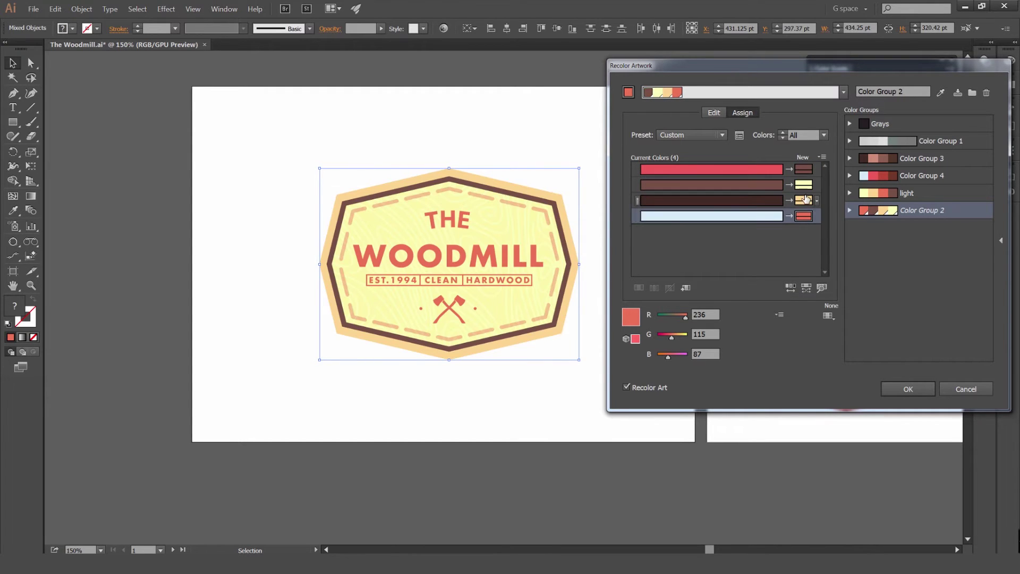
click(791, 290)
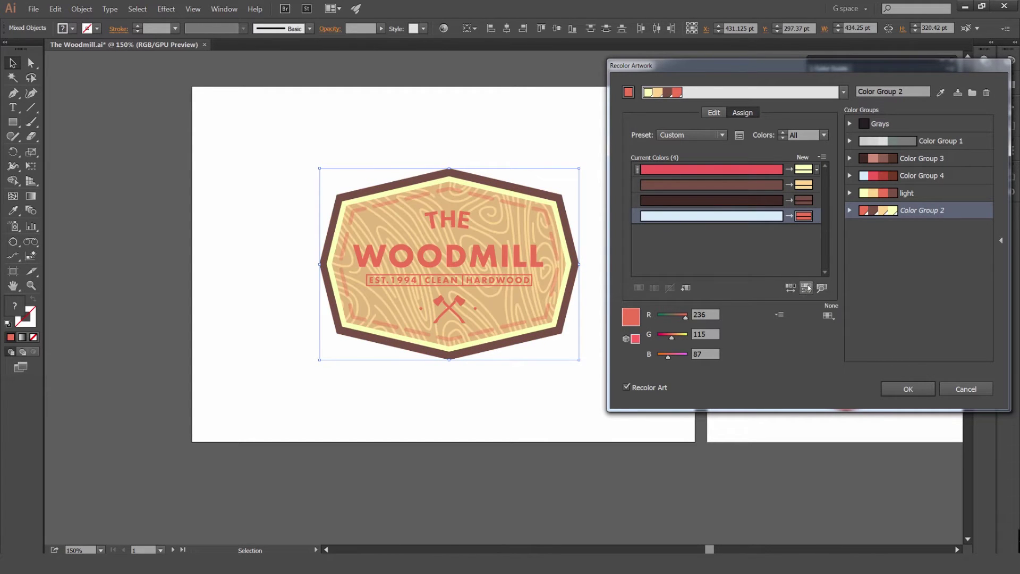
- Randomize the new colours' saturation and brightness eight times, ending on salmon, lime and brown
click(807, 288)
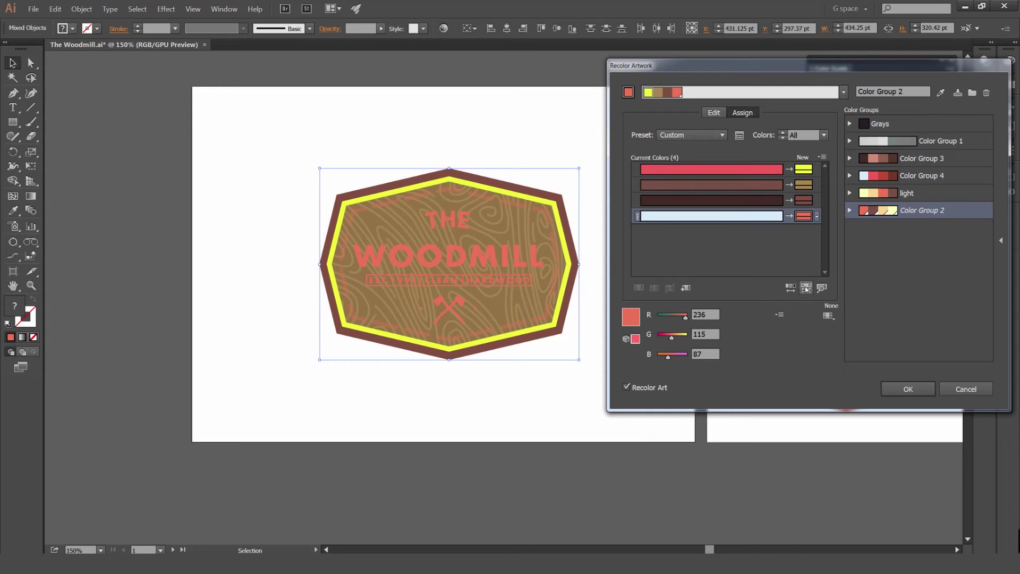
click(806, 289)
click(806, 289)
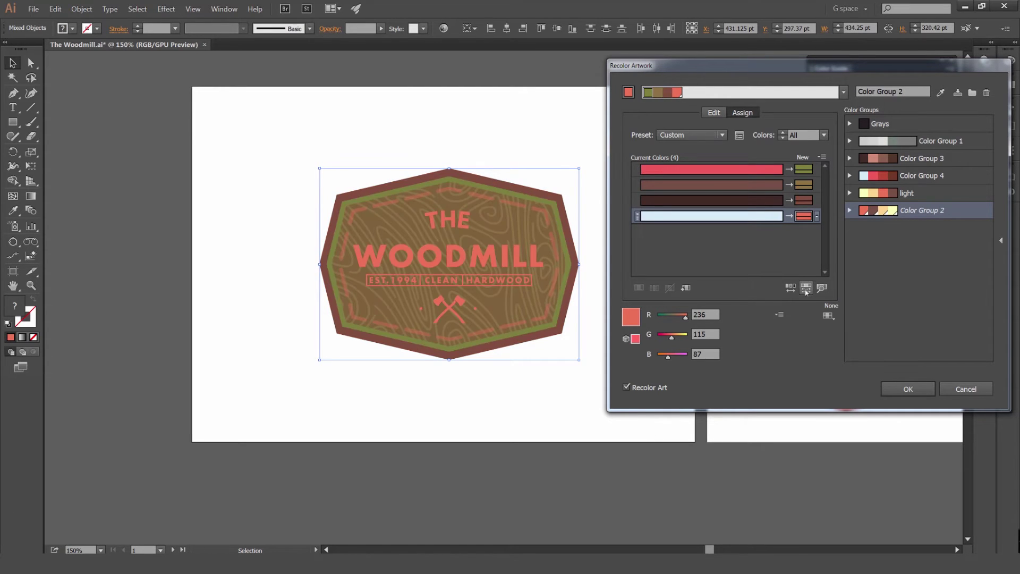
click(806, 289)
click(806, 288)
click(806, 288)
click(806, 288)
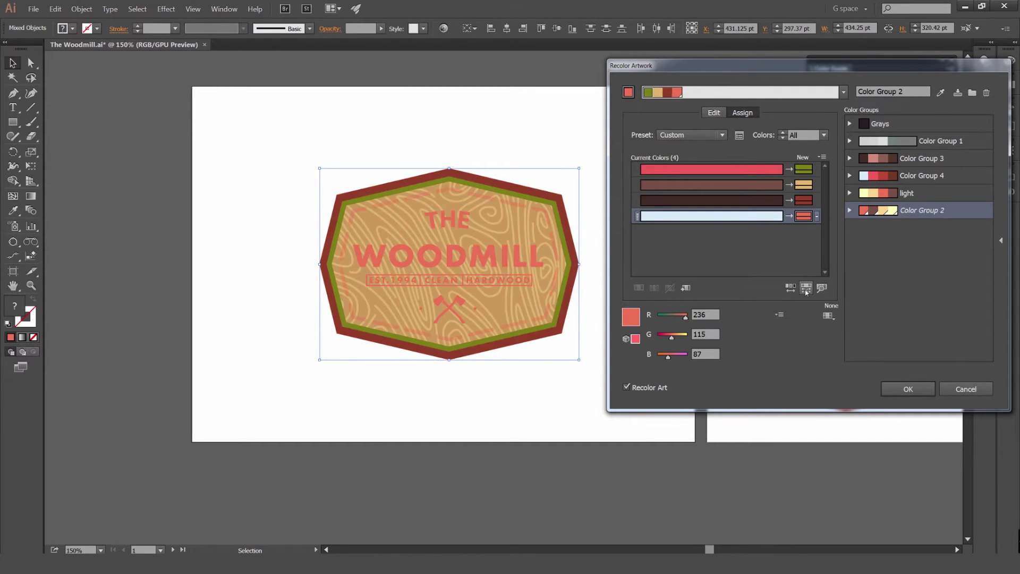
click(806, 288)
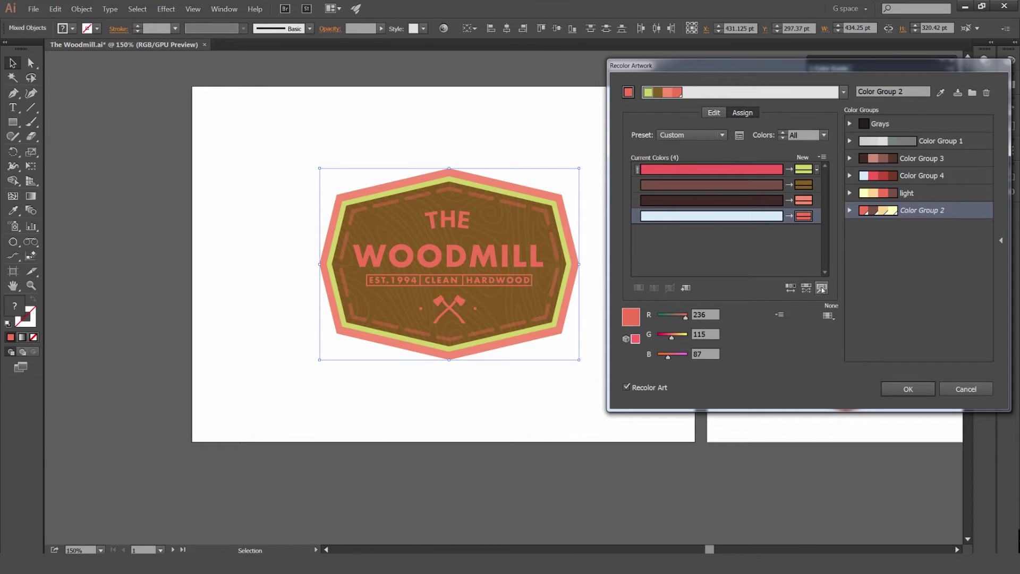
click(821, 288)
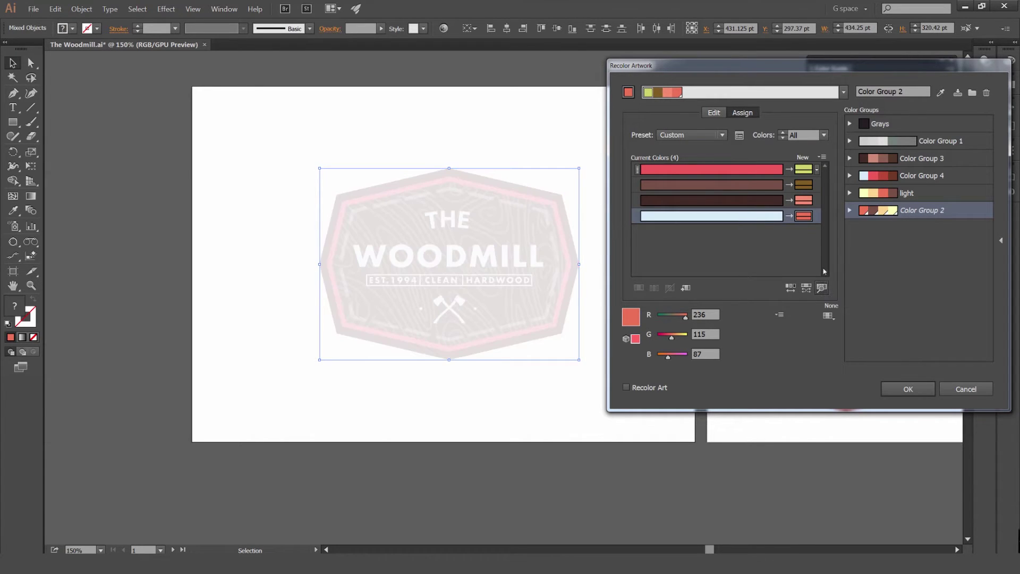
click(821, 288)
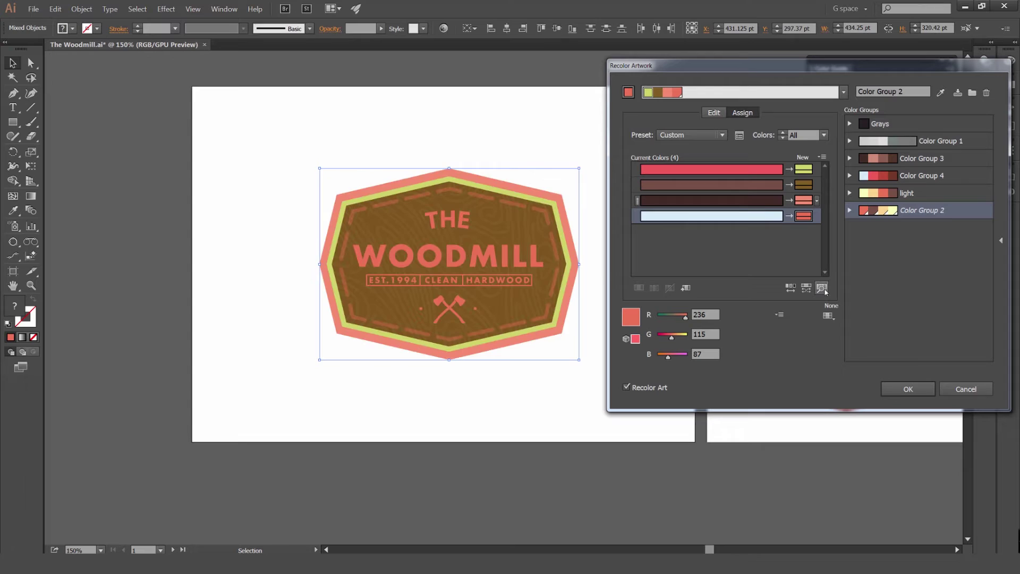
click(821, 289)
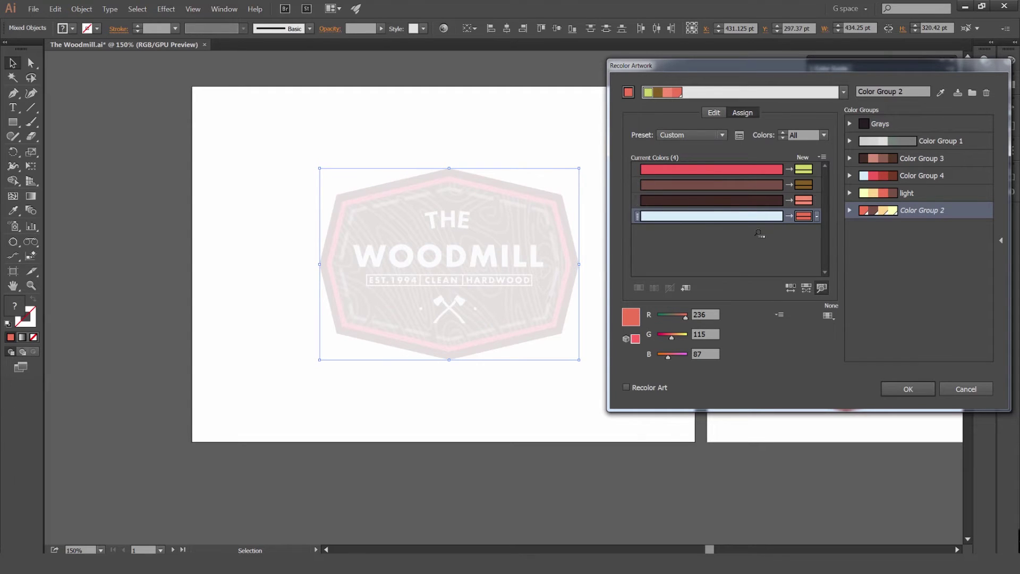
click(709, 168)
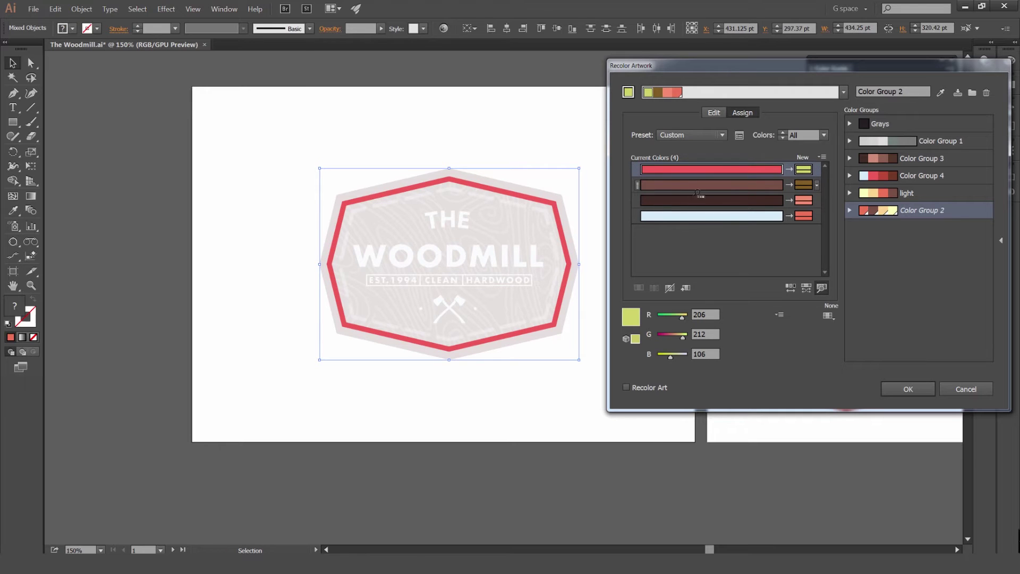
click(697, 187)
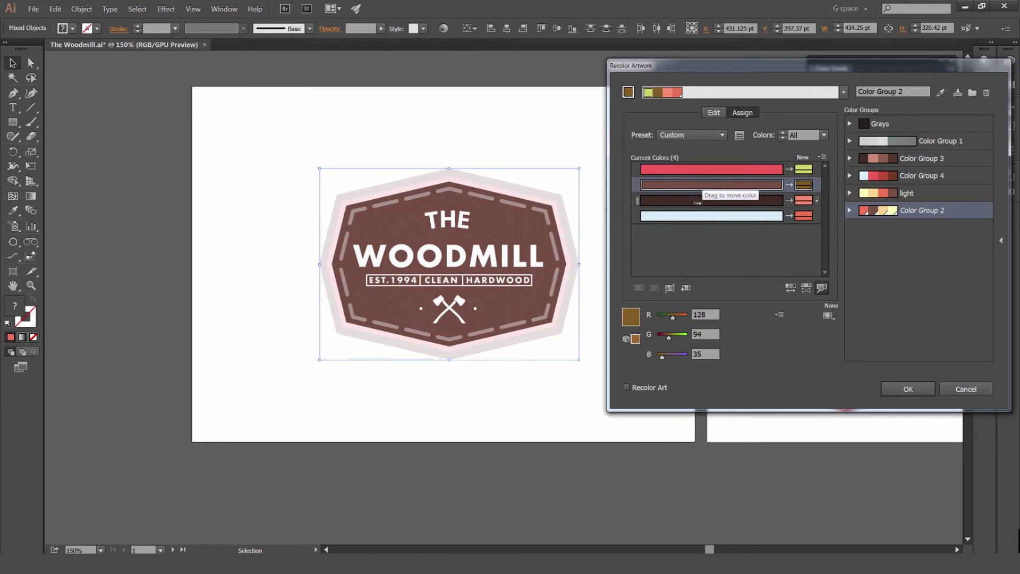
click(697, 216)
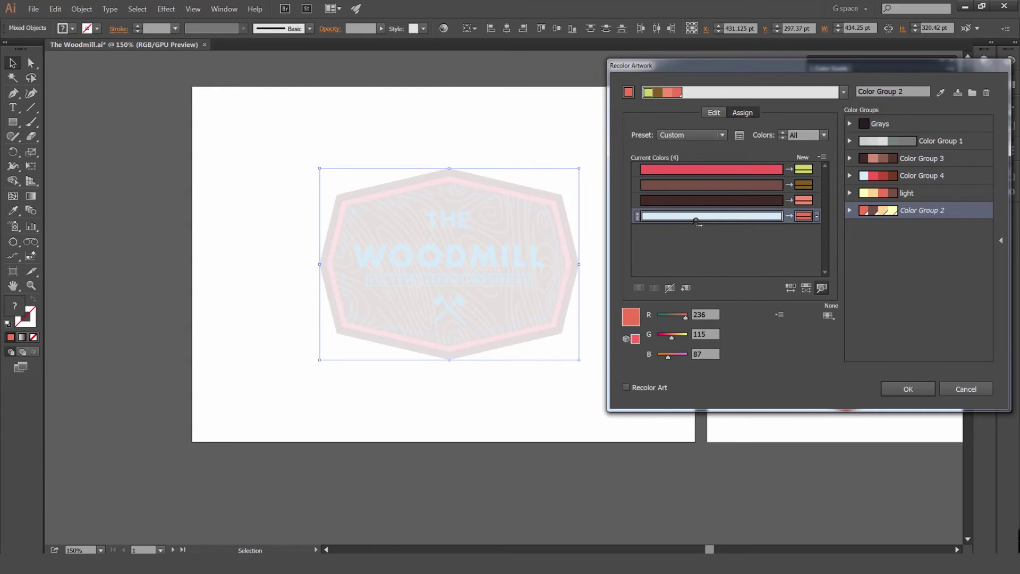
click(822, 289)
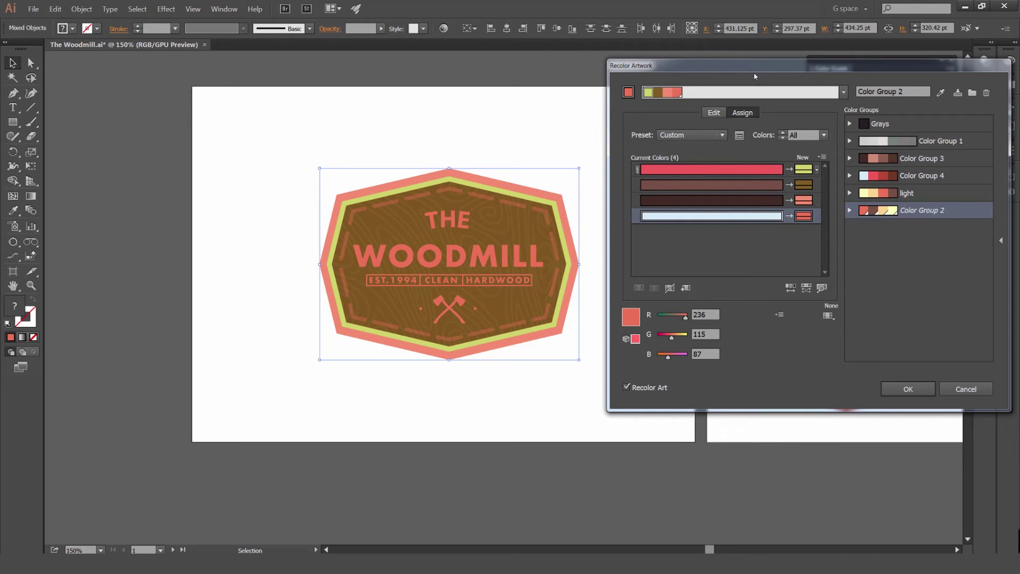
- Apply the light colour group, set the inner ring's red value to 30, and open the Colors count dropdown
drag(741, 75, 731, 73)
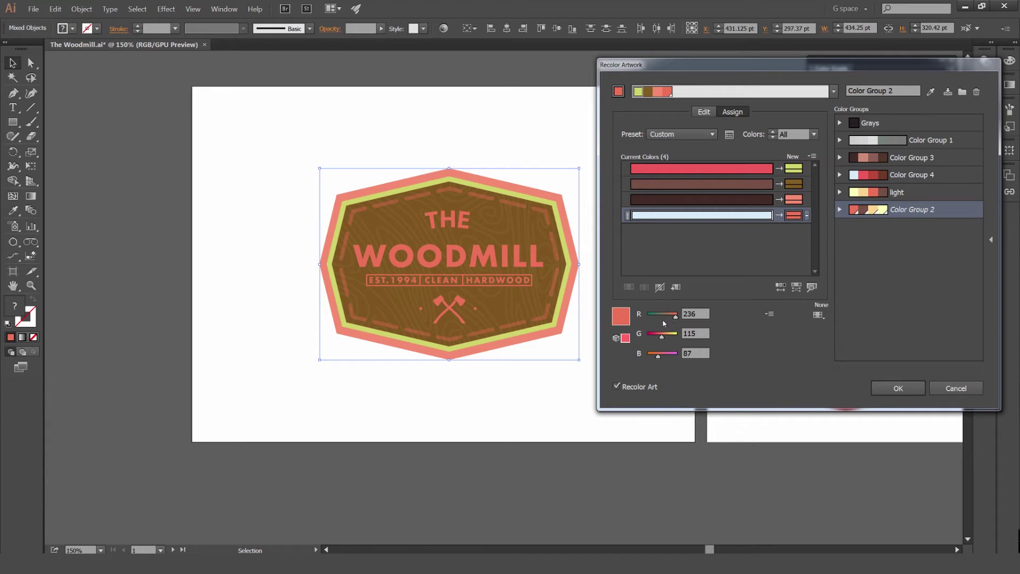
click(793, 169)
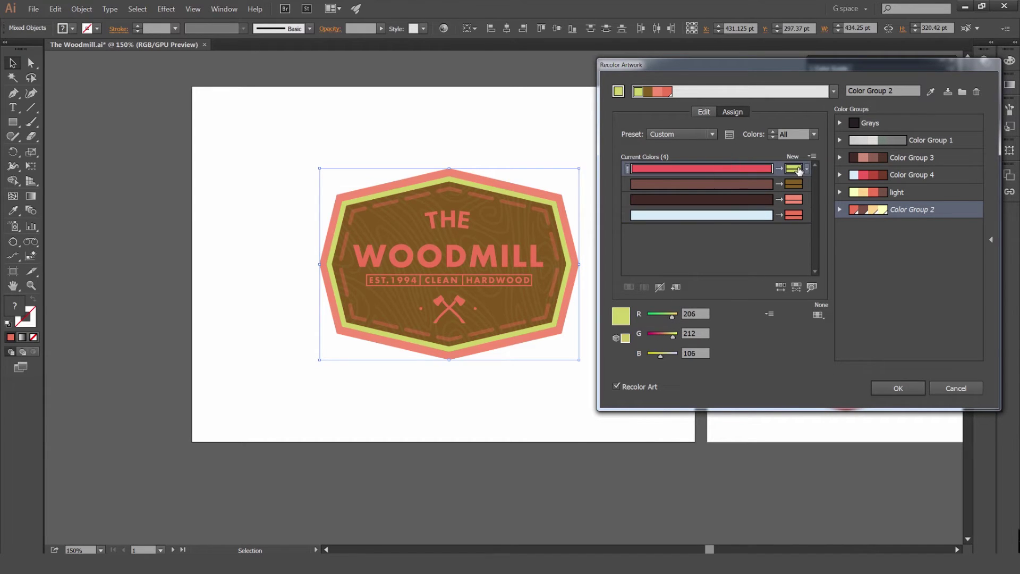
click(898, 192)
click(898, 178)
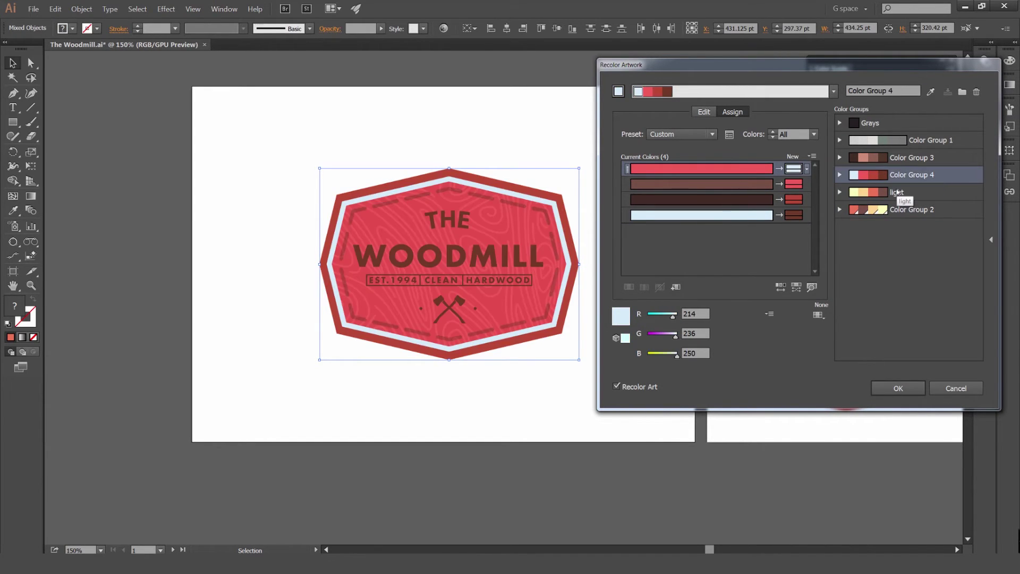
click(896, 192)
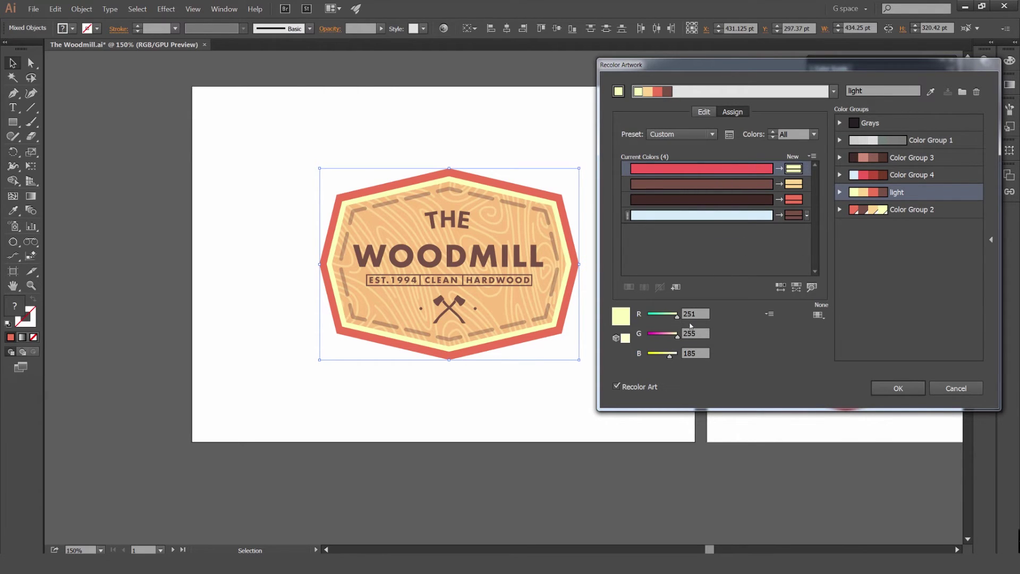
drag(677, 316, 656, 336)
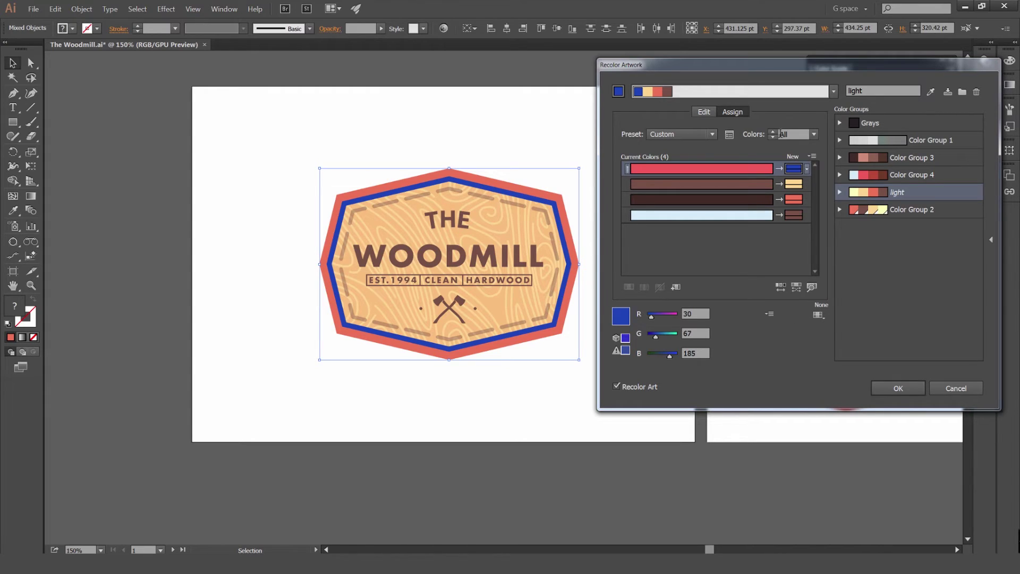
click(813, 135)
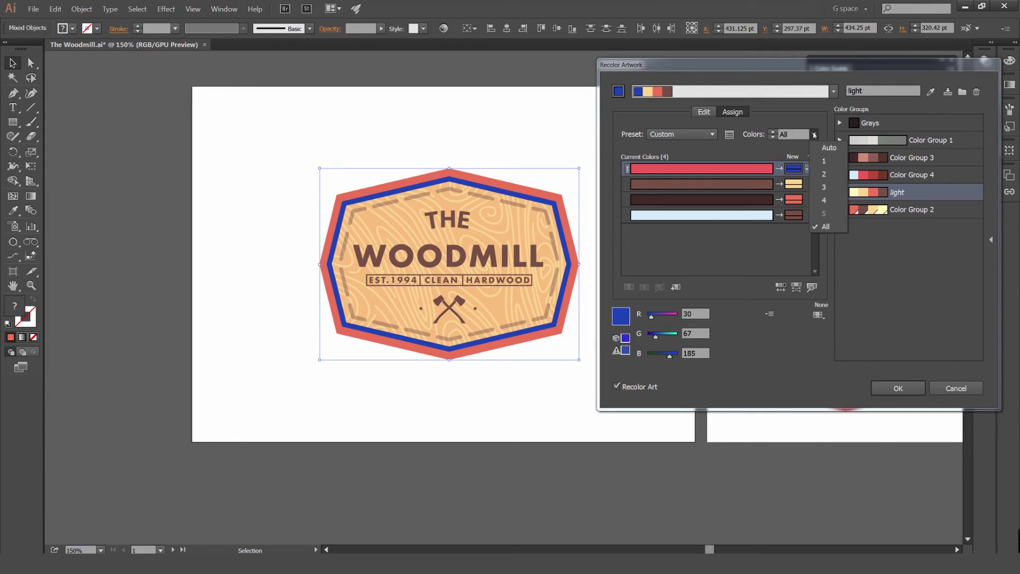
- Set the colour count to 2, 3, All, then 1, and return to all four colours
click(827, 175)
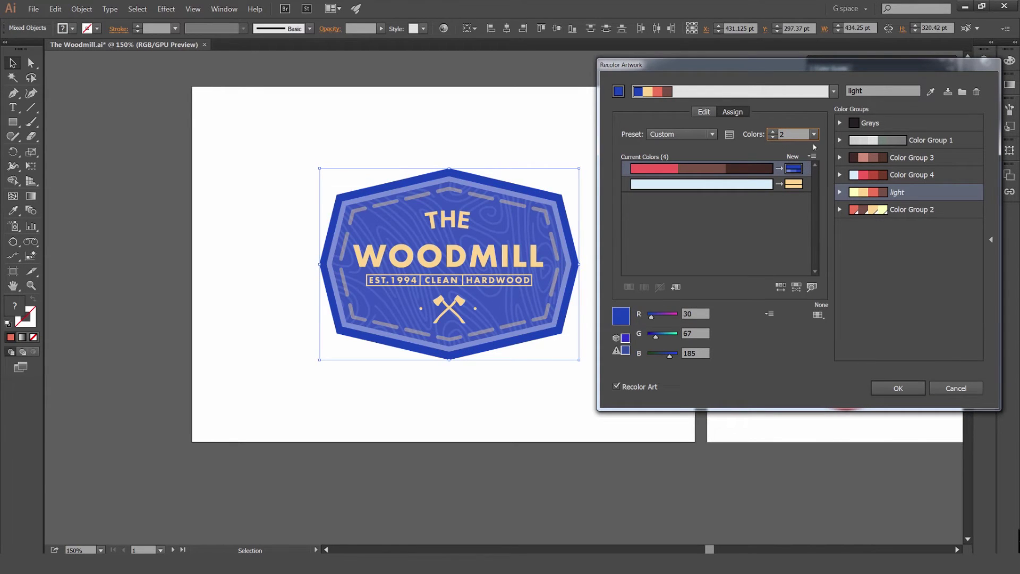
click(813, 134)
click(827, 187)
click(811, 135)
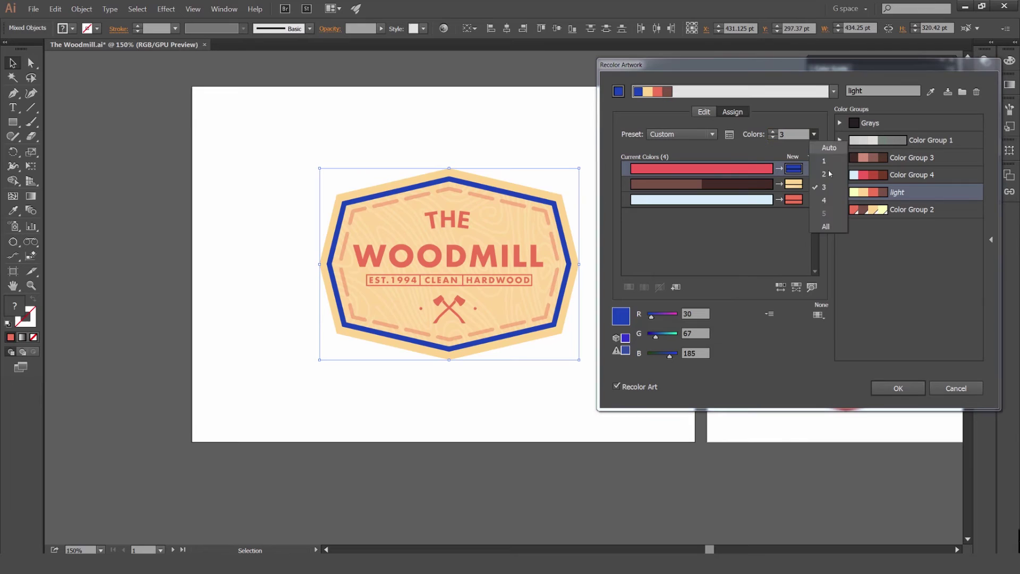
click(822, 148)
click(813, 135)
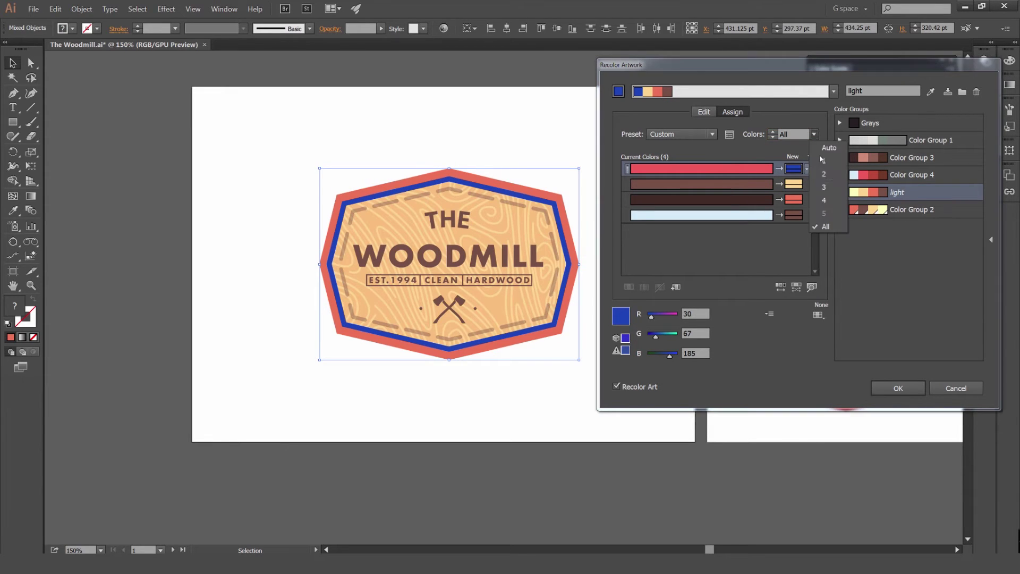
click(824, 162)
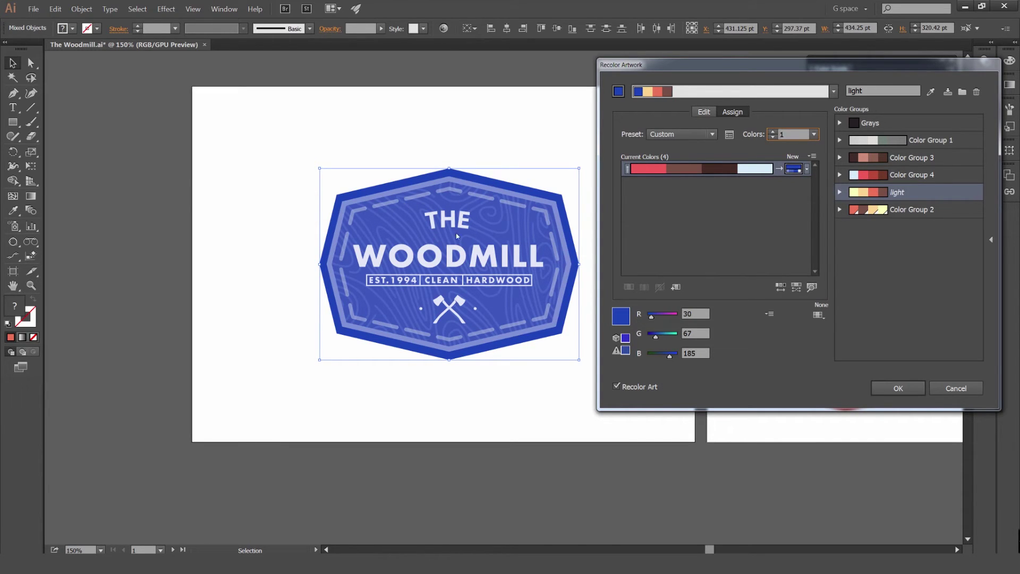
drag(645, 68, 644, 78)
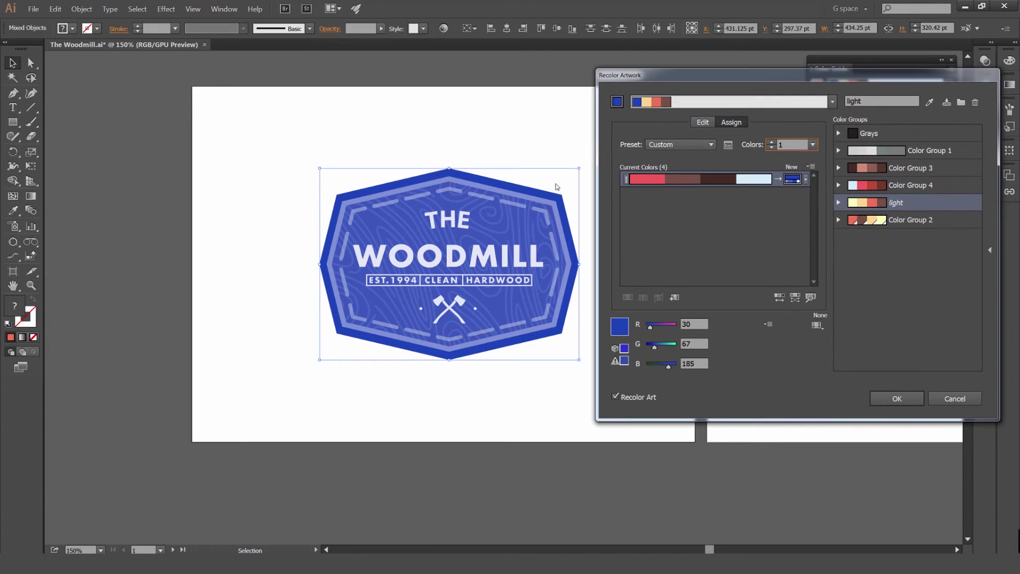
click(812, 146)
click(826, 236)
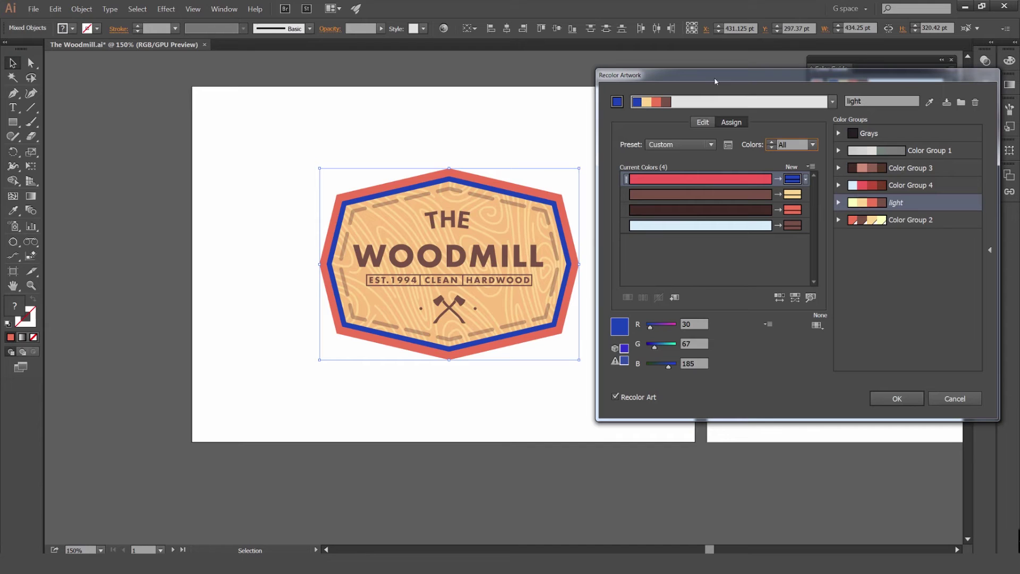
- Switch between the Edit wheel and Assign list, then rotate the harmony base colour around the wheel
click(702, 122)
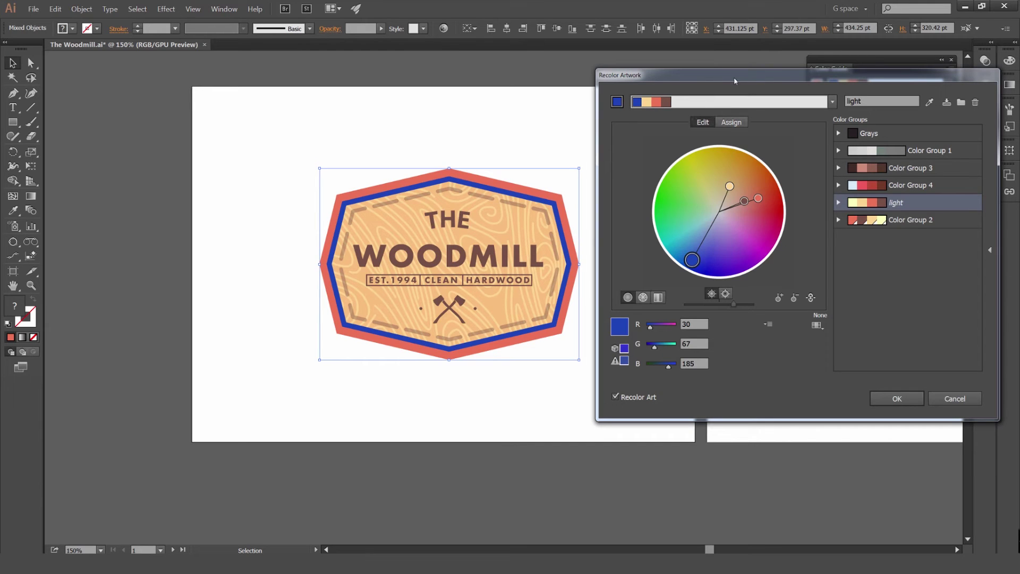
click(731, 122)
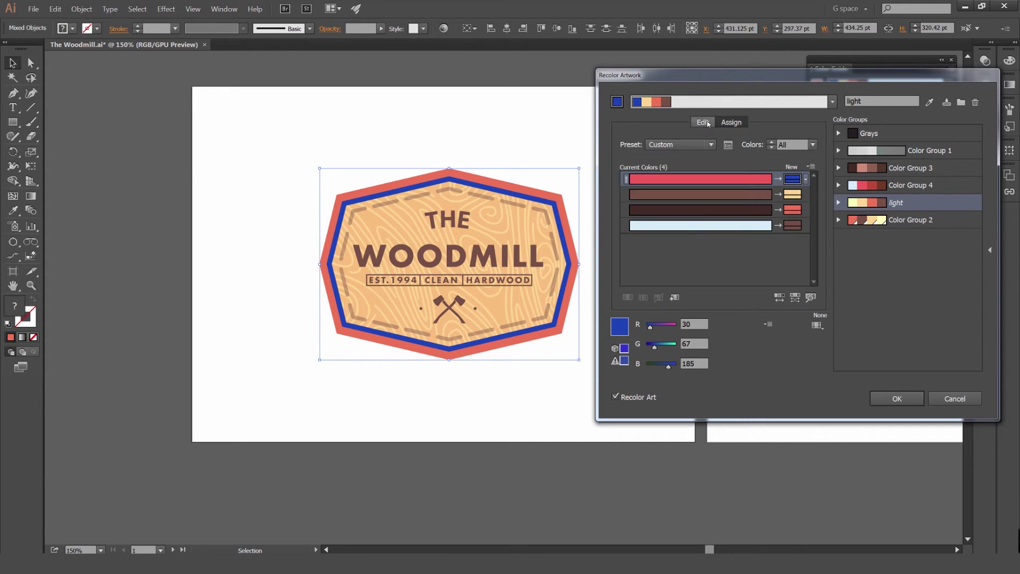
click(702, 122)
click(727, 123)
click(703, 123)
drag(692, 260, 737, 219)
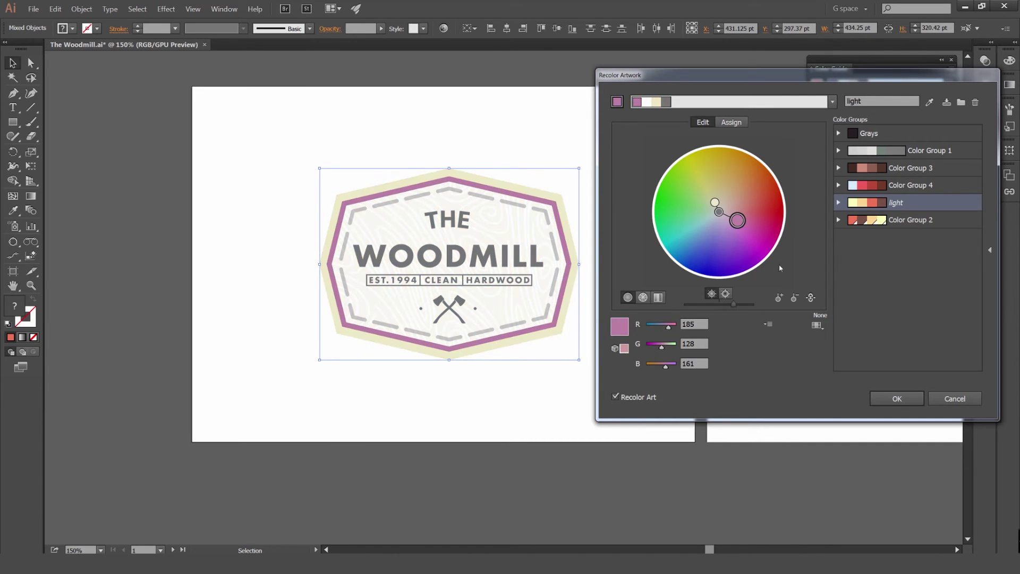
- Unlink harmony colours and drag each handle independently to purple, lime, mint green, blue and dark red
click(810, 298)
drag(737, 220, 719, 161)
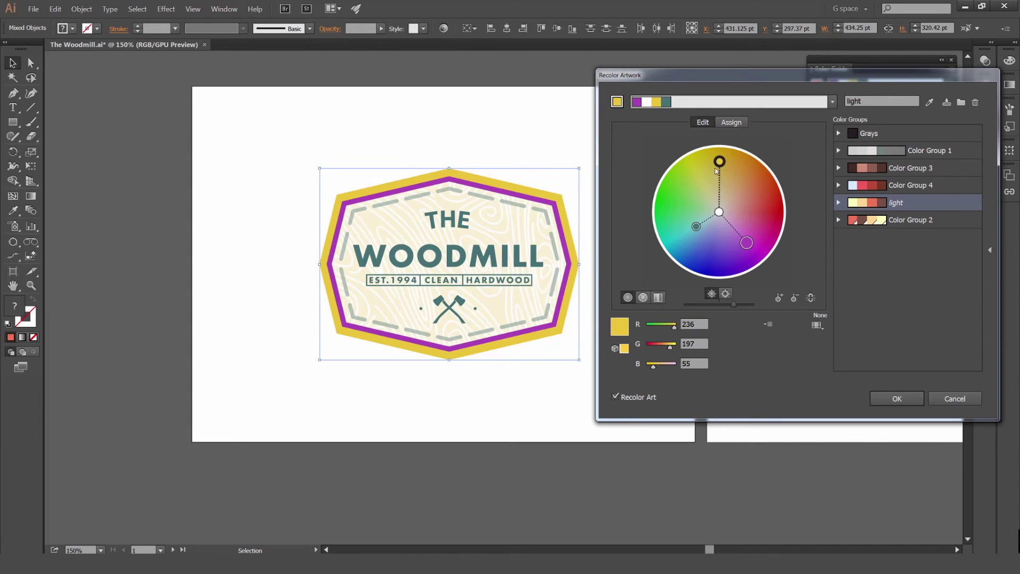
drag(720, 212, 688, 160)
drag(696, 225, 672, 233)
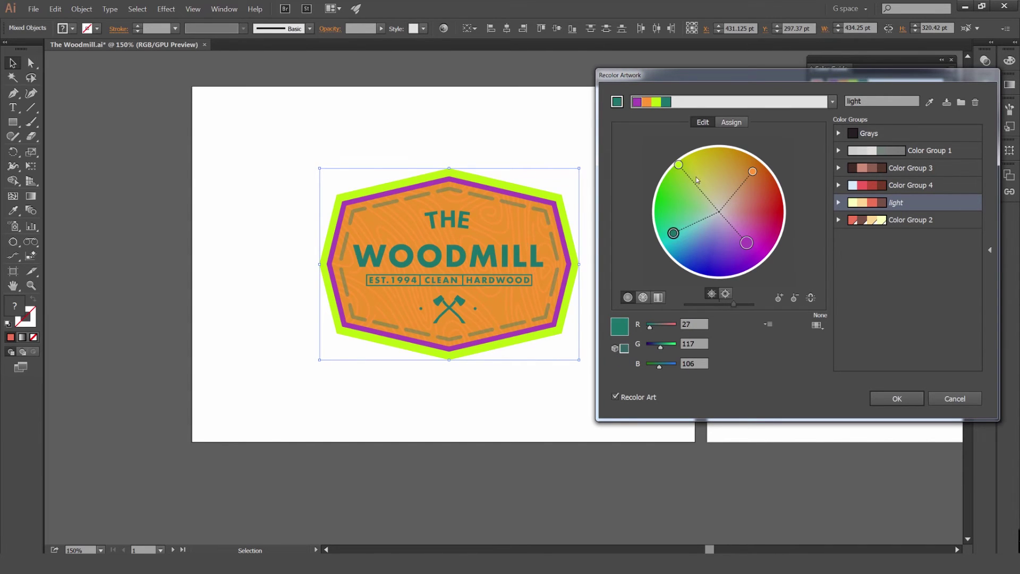
drag(688, 160, 699, 149)
click(751, 172)
drag(751, 172, 673, 195)
click(747, 243)
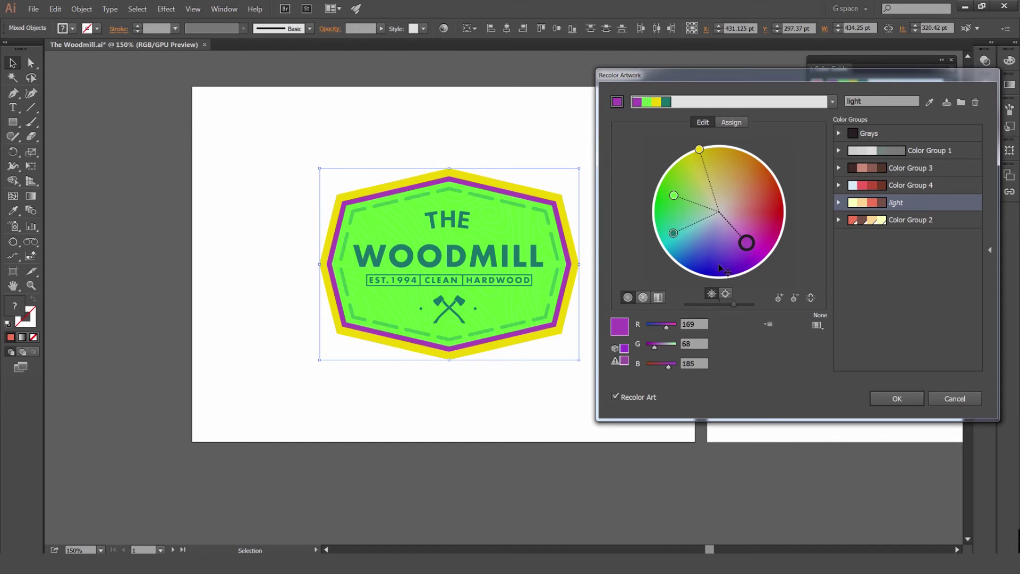
drag(747, 243, 717, 264)
drag(673, 233, 779, 227)
drag(673, 195, 672, 213)
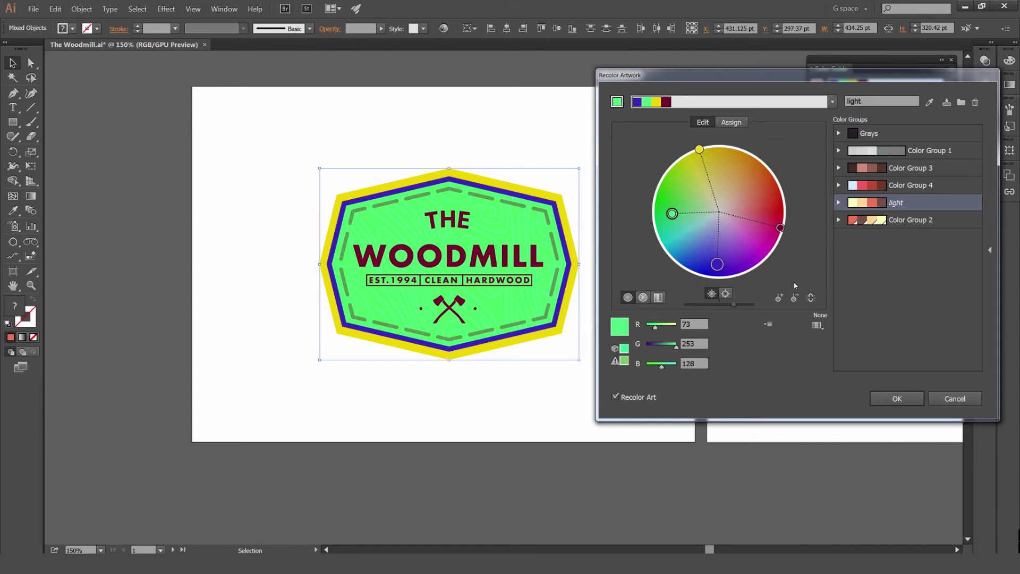
- Remove the dark red, add a tan colour for the lettering, and mute the yellow edge toward gold
click(794, 299)
click(780, 227)
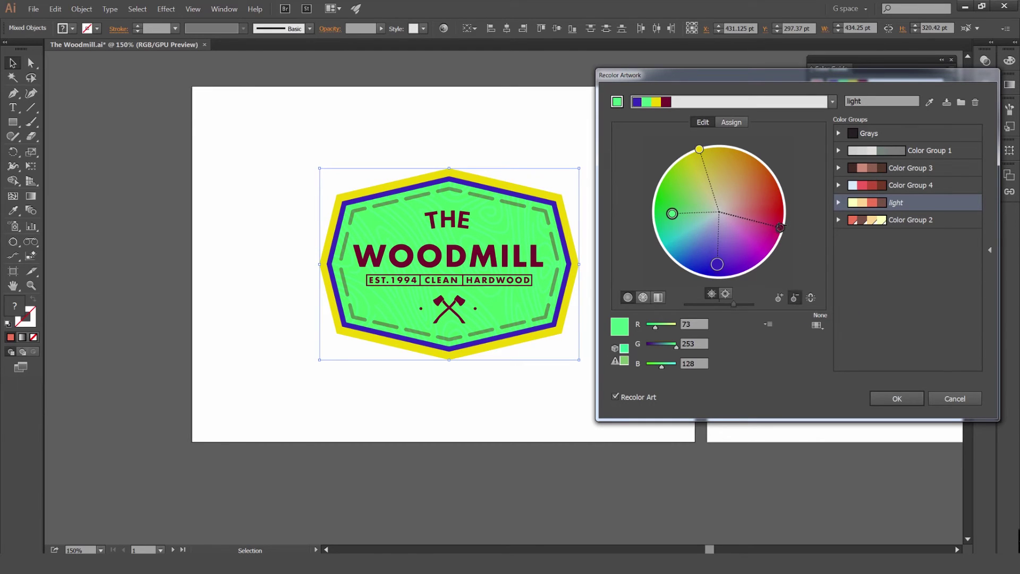
click(777, 297)
click(747, 186)
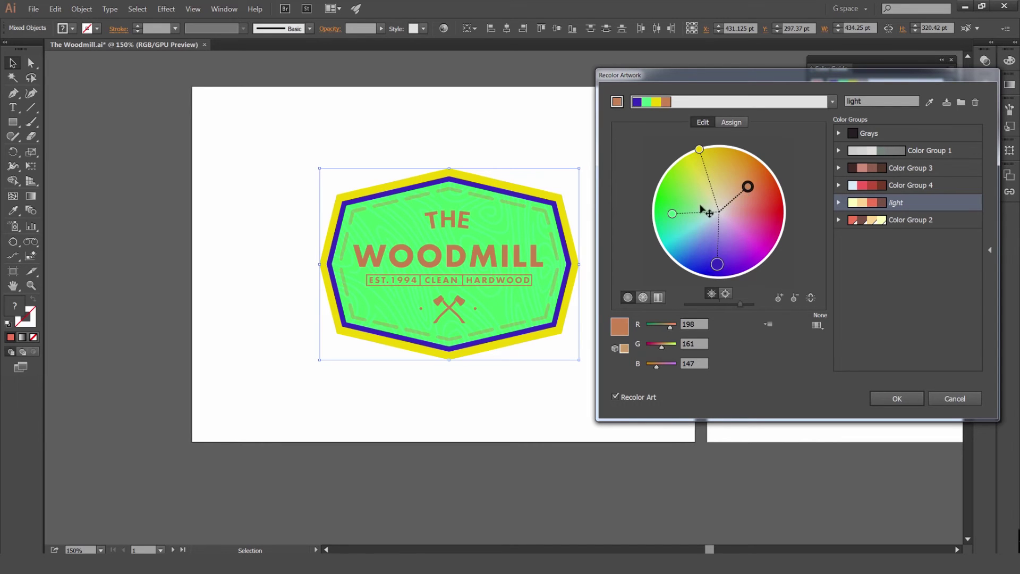
double_click(748, 186)
click(944, 201)
drag(672, 213, 680, 186)
drag(699, 150, 718, 169)
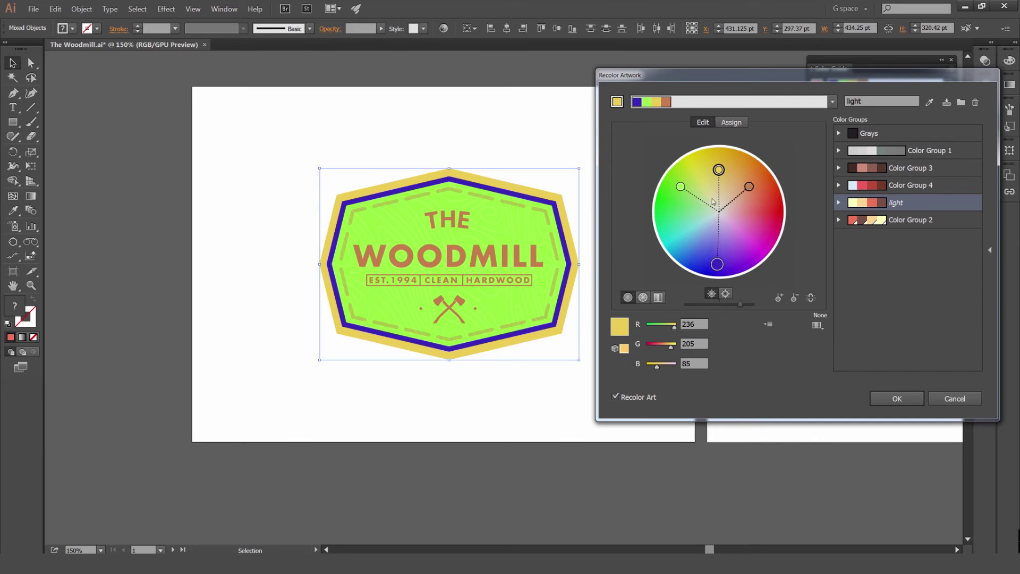
- Cycle the wheel display modes back to smooth, then darken all colours with the brightness slider
click(643, 298)
click(658, 297)
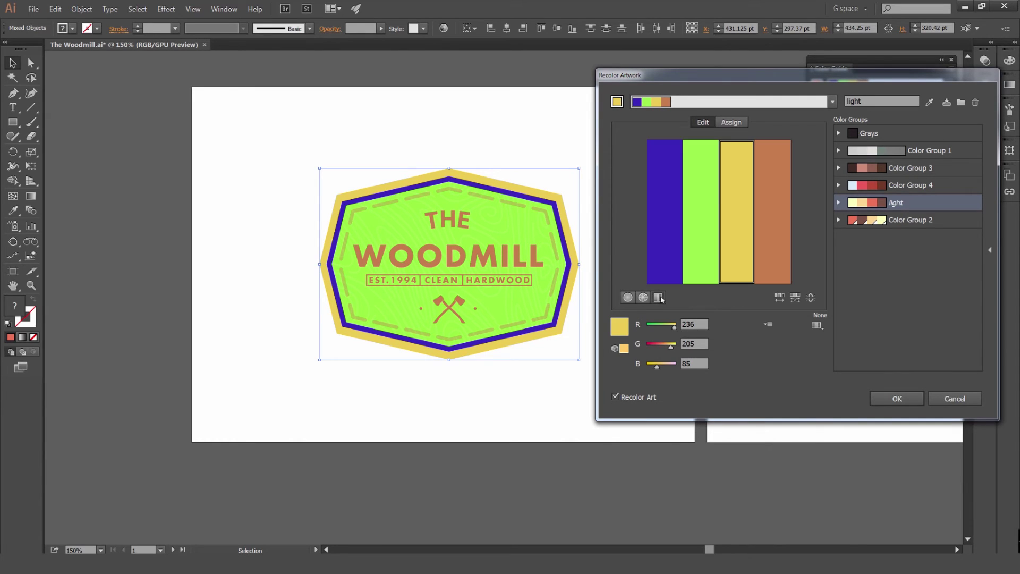
click(643, 297)
click(628, 297)
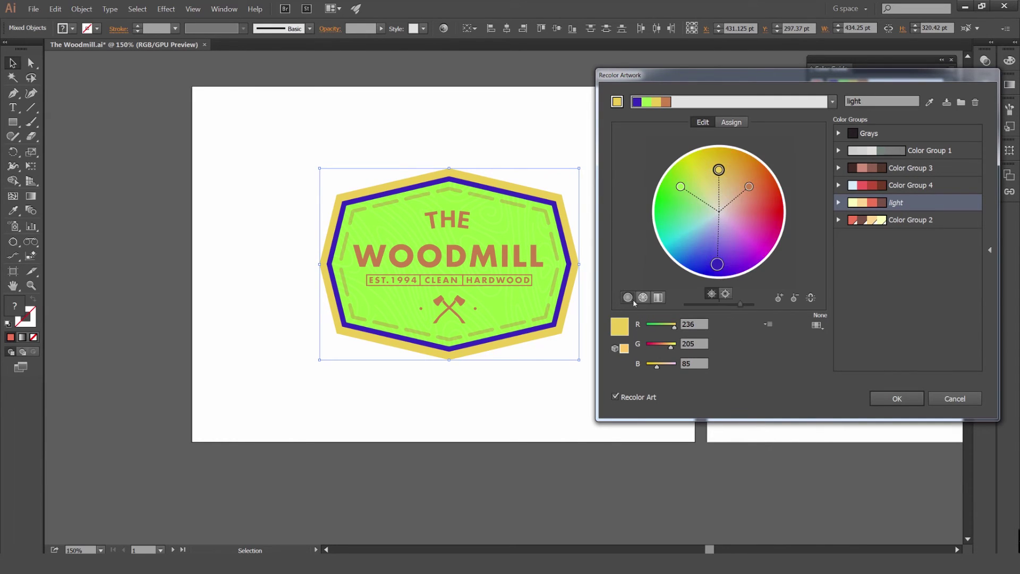
click(711, 294)
click(725, 295)
drag(740, 305, 725, 305)
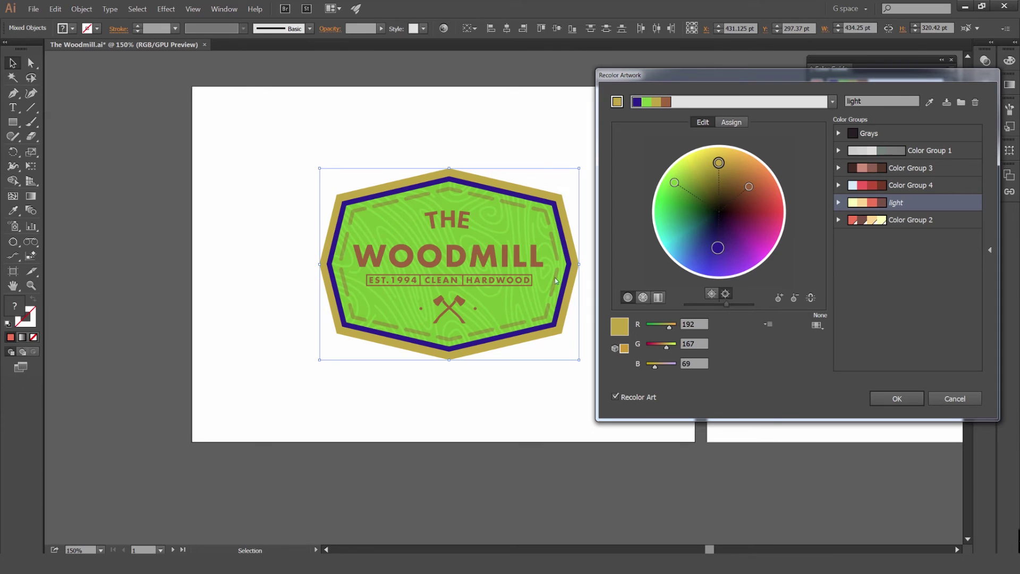
drag(729, 302, 736, 305)
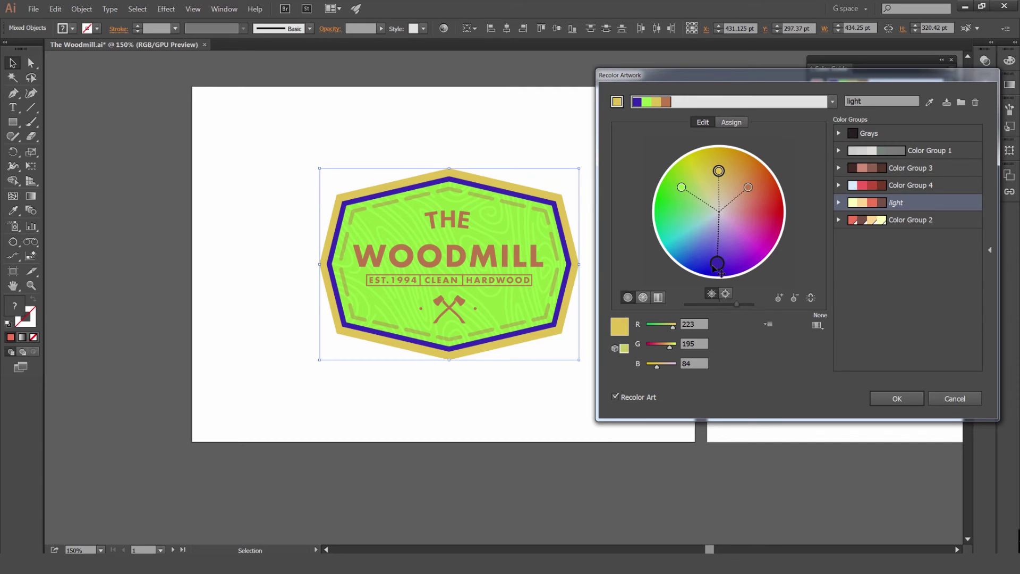
- Return to the Assign list and switch the colour values to CMYK and back to RGB
click(732, 122)
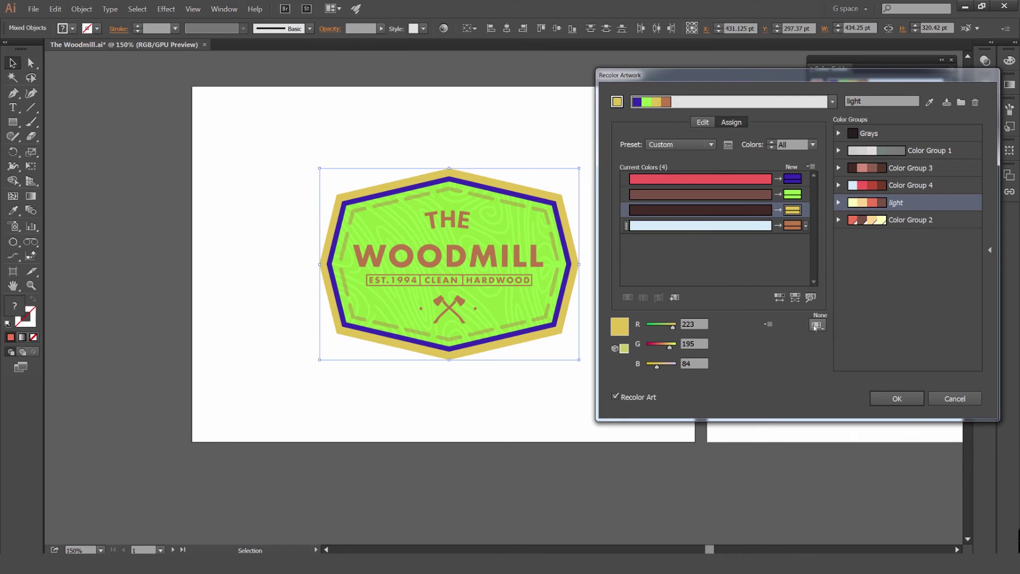
click(768, 324)
click(770, 325)
click(768, 324)
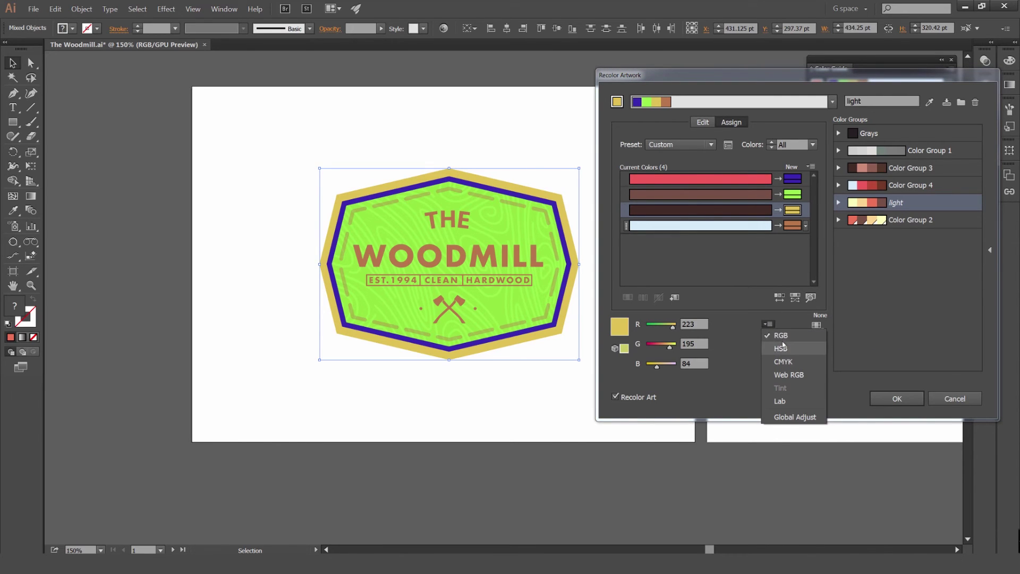
click(783, 361)
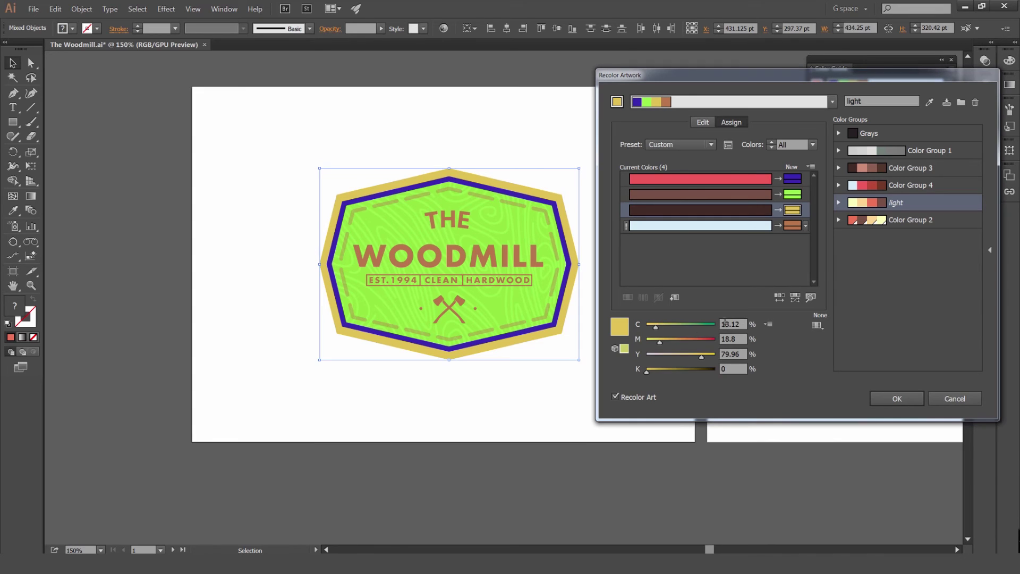
click(769, 324)
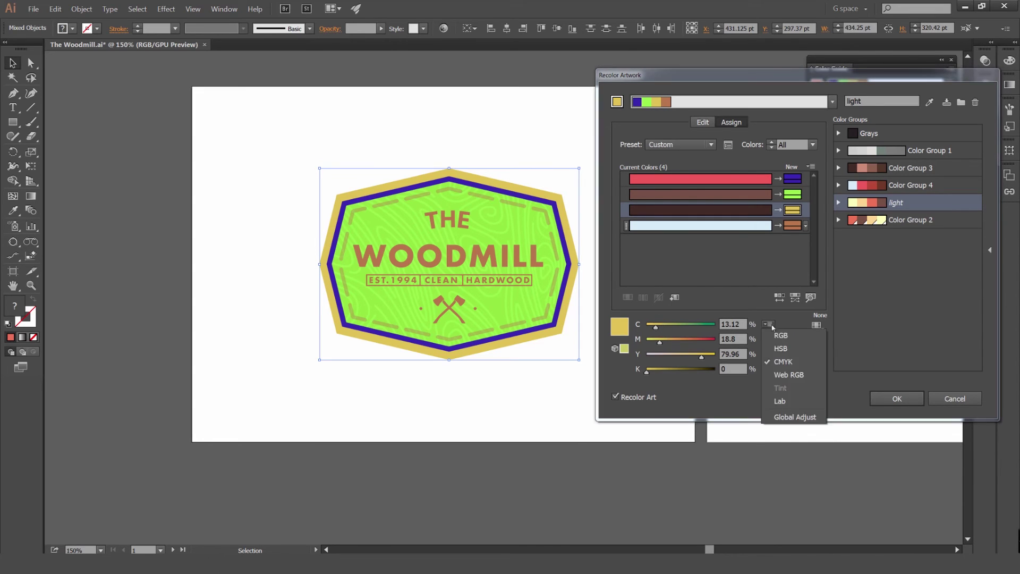
click(783, 338)
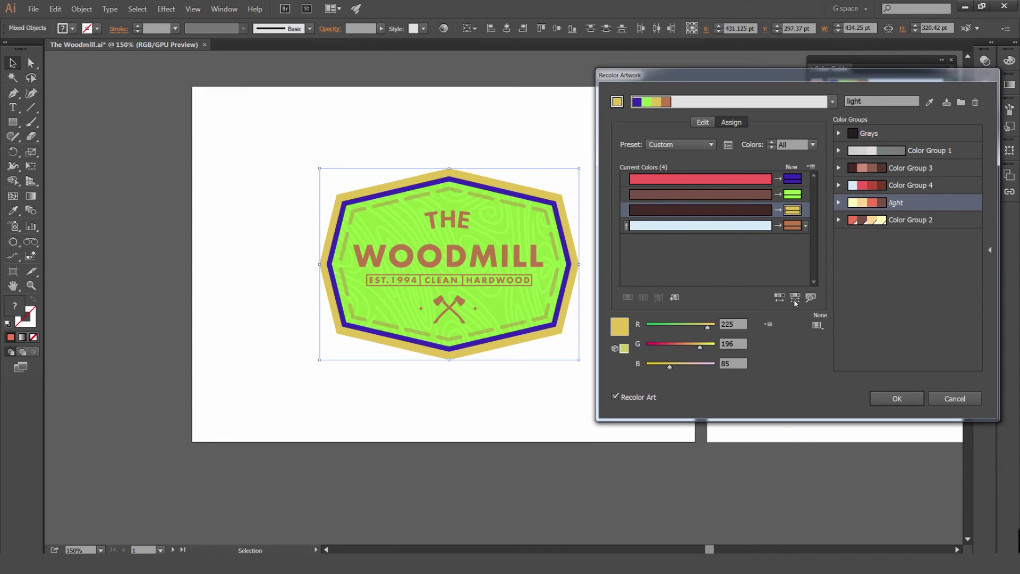
- Limit the recolour to the Color Books PANTONE+ Solid Coated library
click(816, 325)
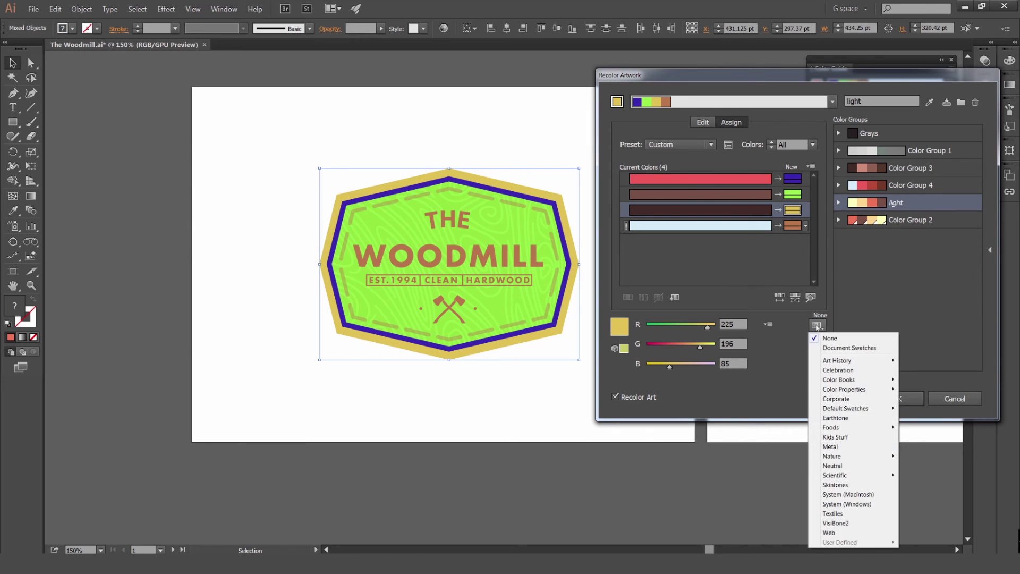
click(824, 322)
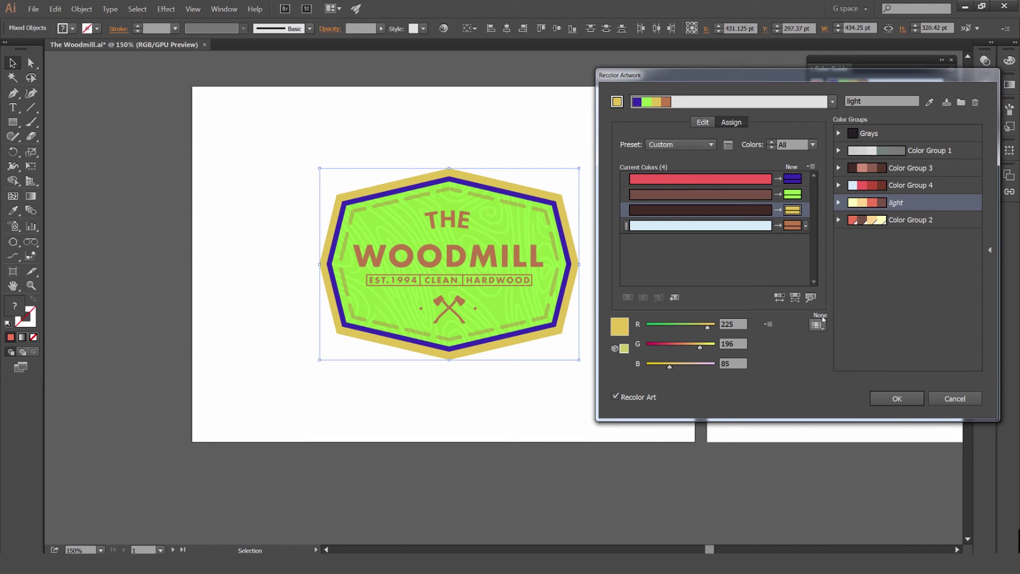
click(816, 325)
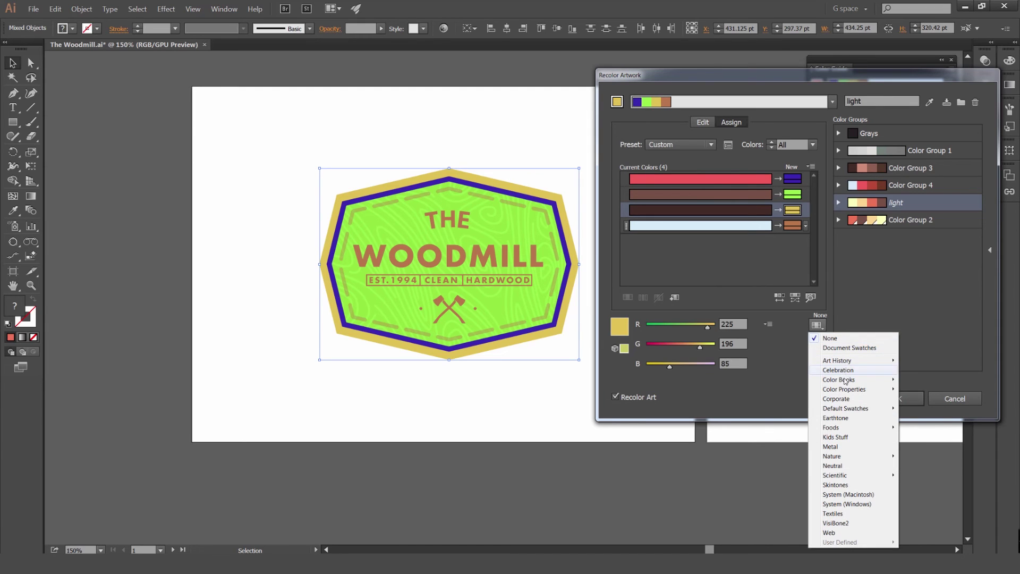
mouse_move(845, 382)
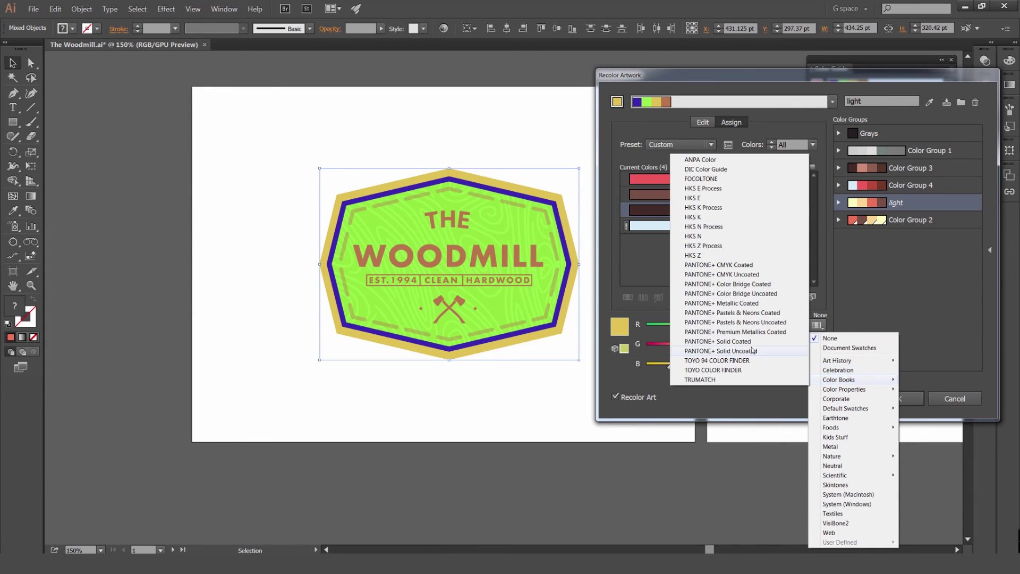
click(735, 343)
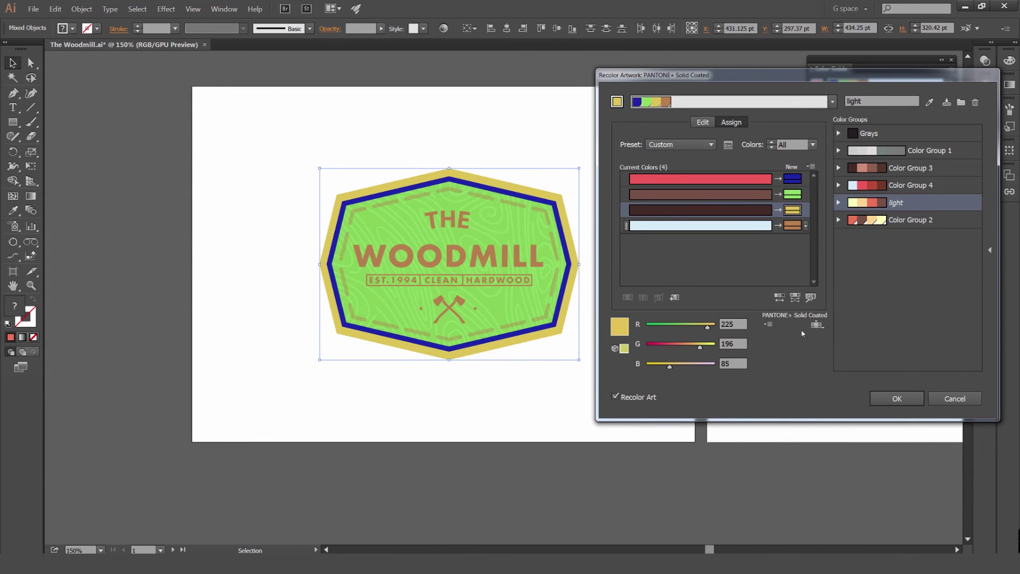
drag(754, 82, 762, 75)
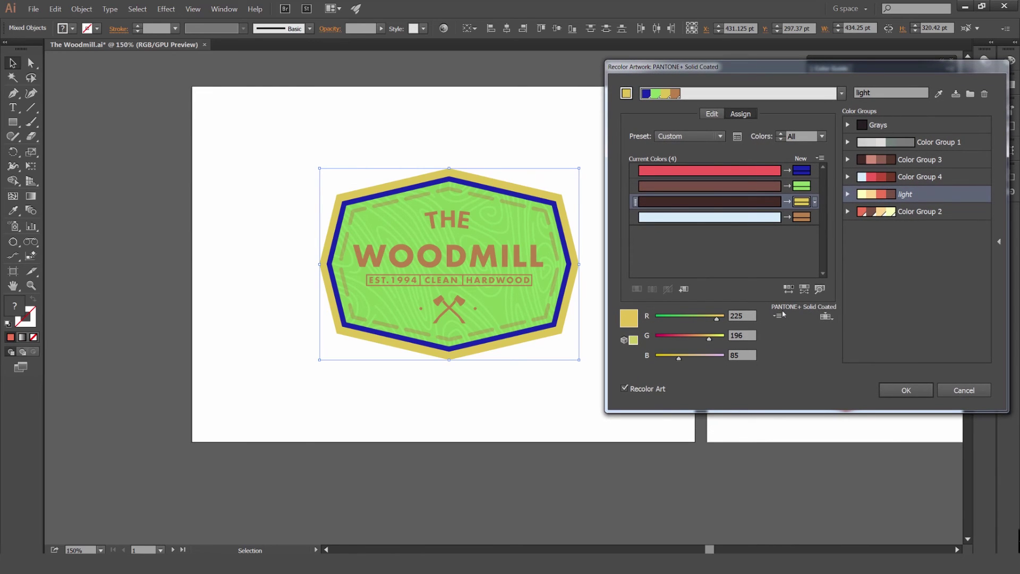
- Check the blue and green Pantone replacement colours and apply the recolour with OK
click(800, 170)
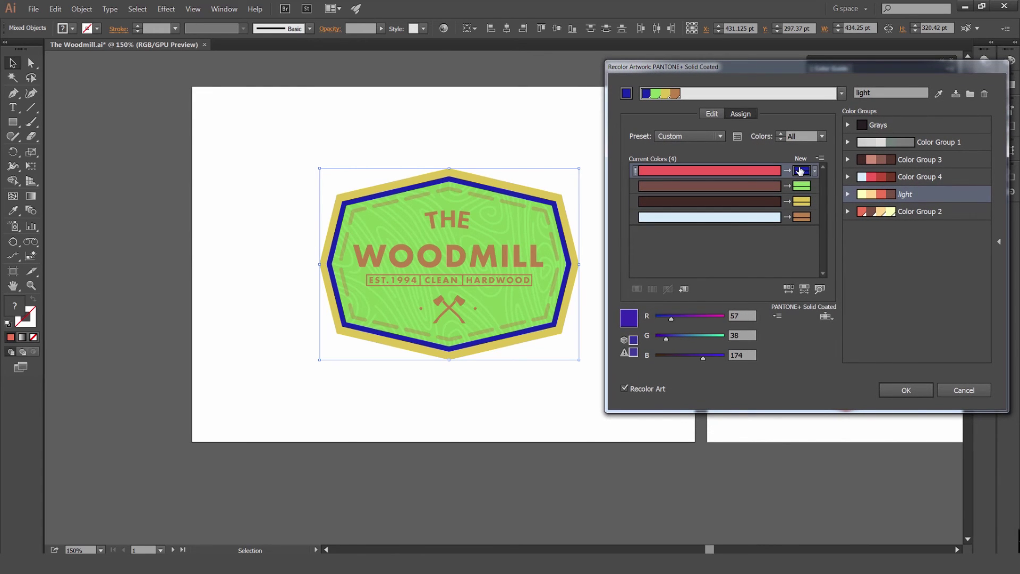
click(799, 183)
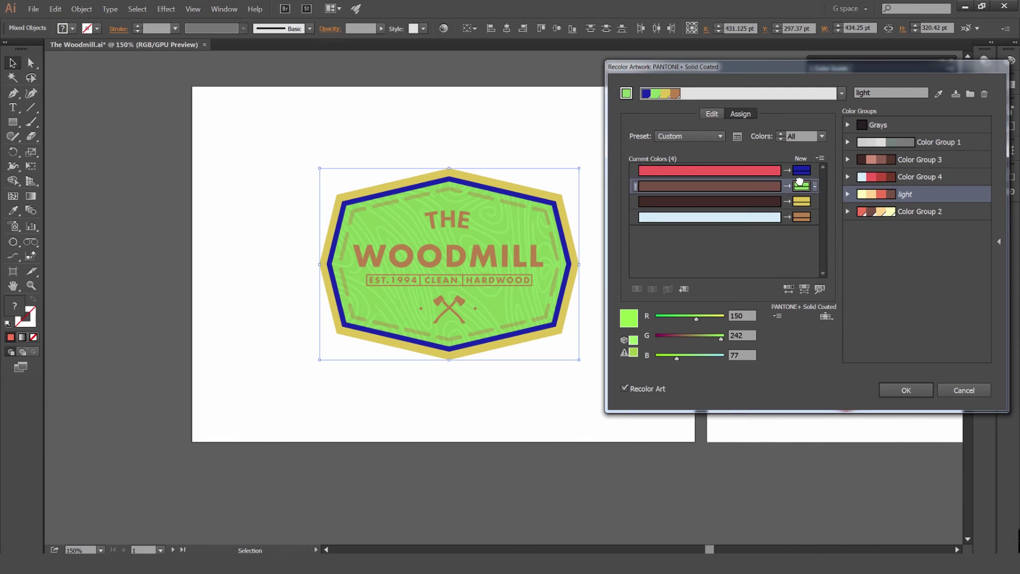
click(906, 390)
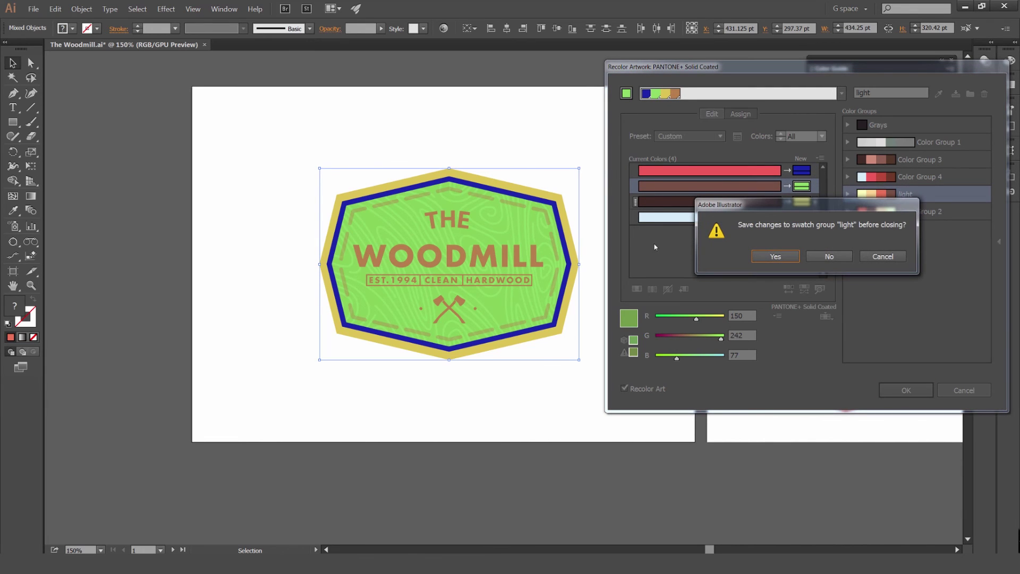
- Keep the Pantone recolor, deselect the badge, and inspect the PANTONE 2736 C swatch settings without changes
click(776, 258)
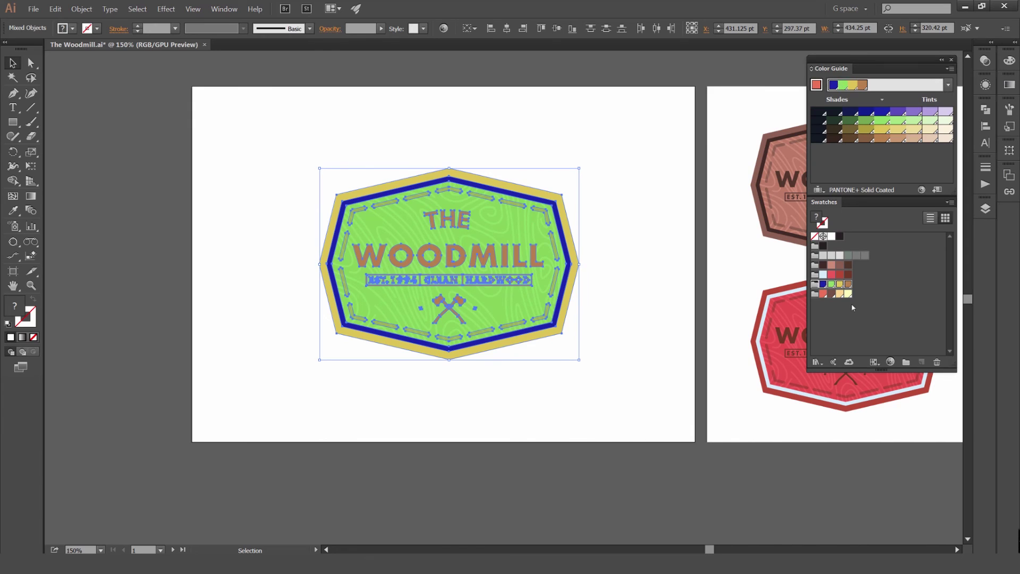
click(639, 206)
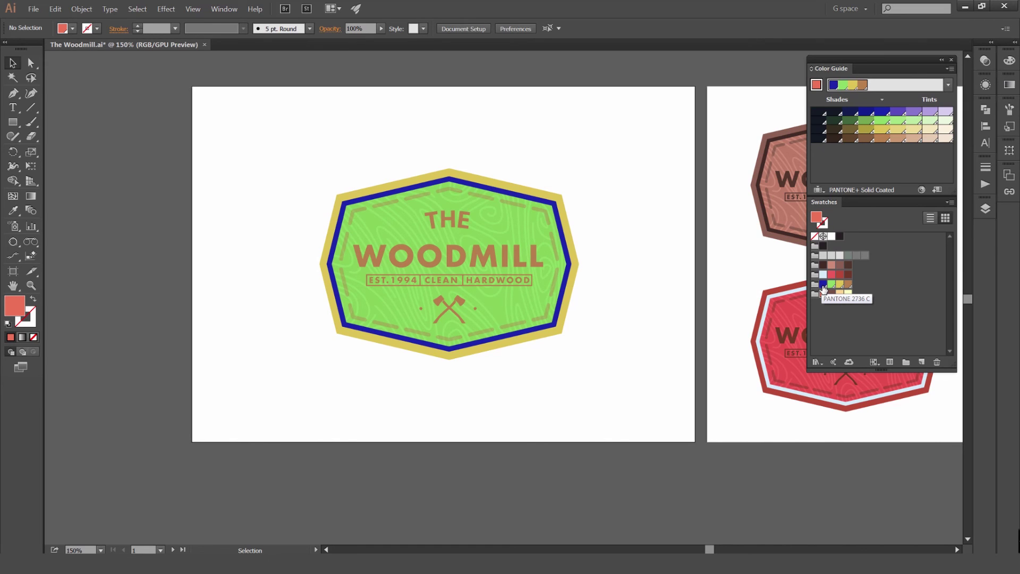
double_click(823, 286)
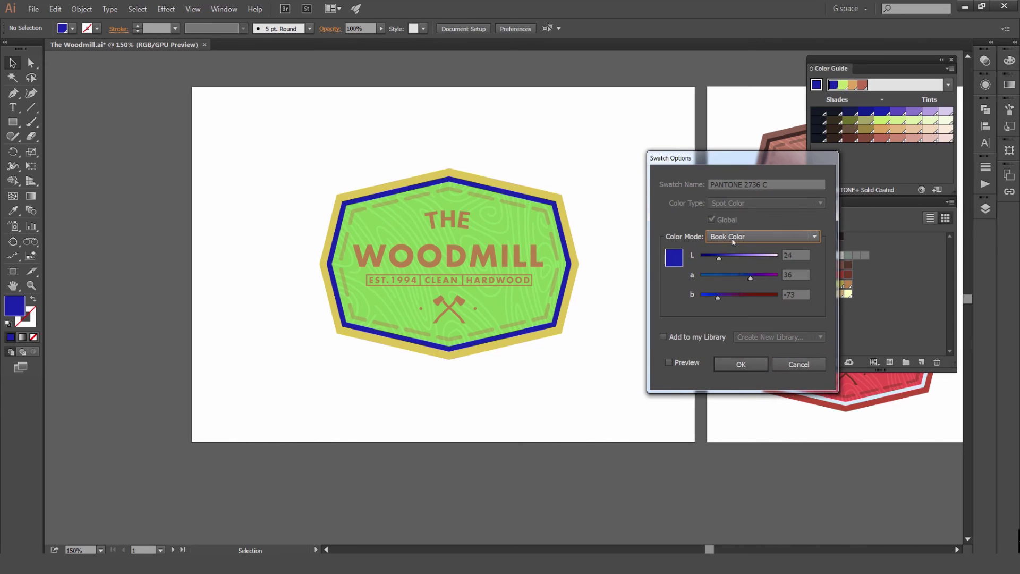
drag(752, 158, 708, 155)
click(822, 315)
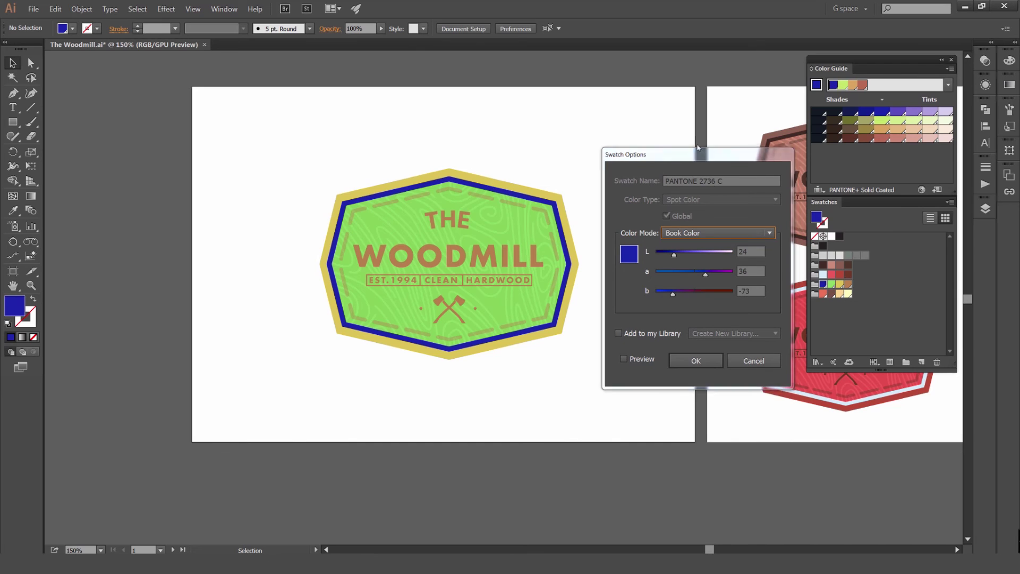
key(Escape)
- Try the green and brown Pantone swatches, then inspect PANTONE 729 C without changes
click(832, 284)
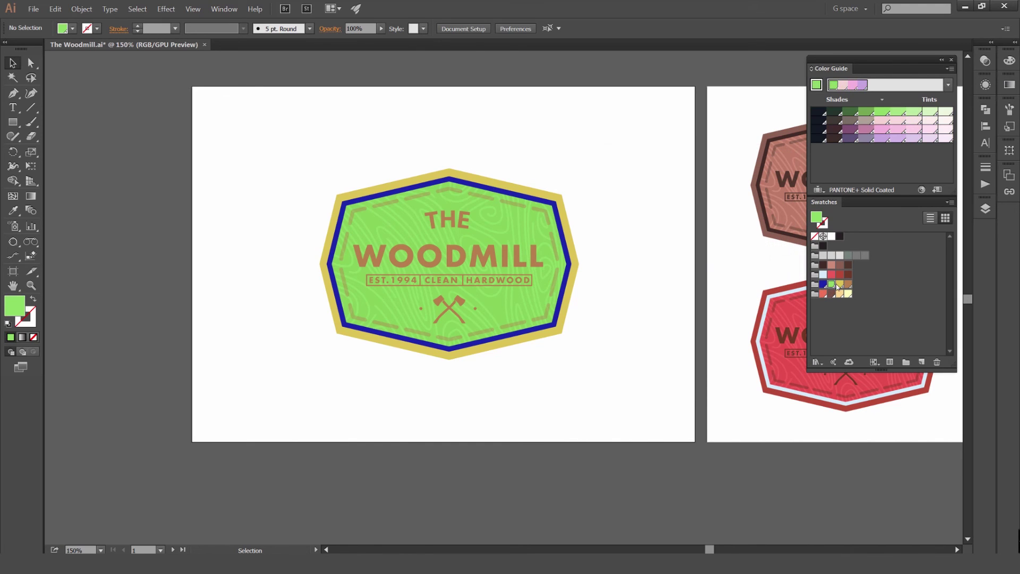
click(848, 285)
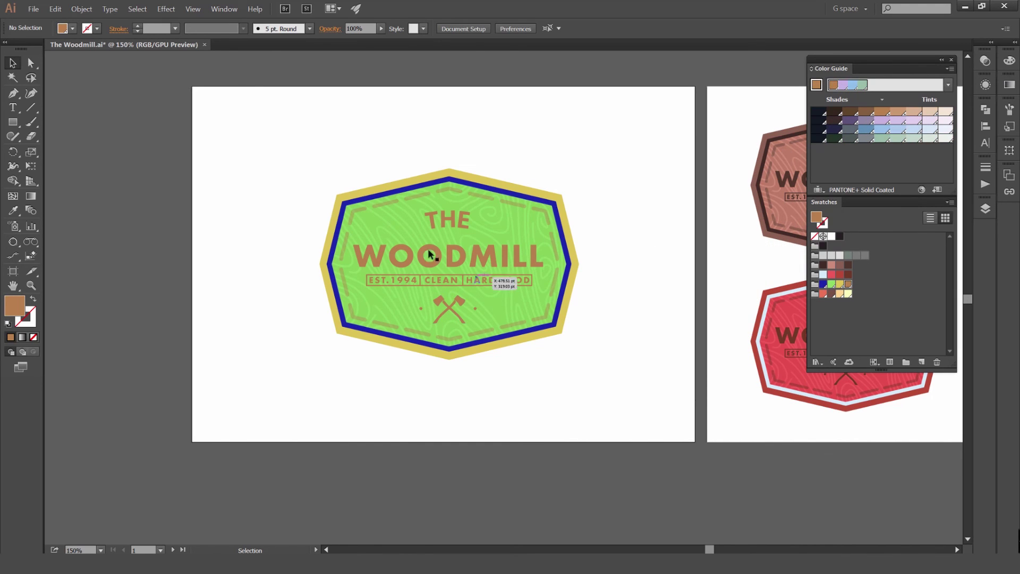
double_click(848, 285)
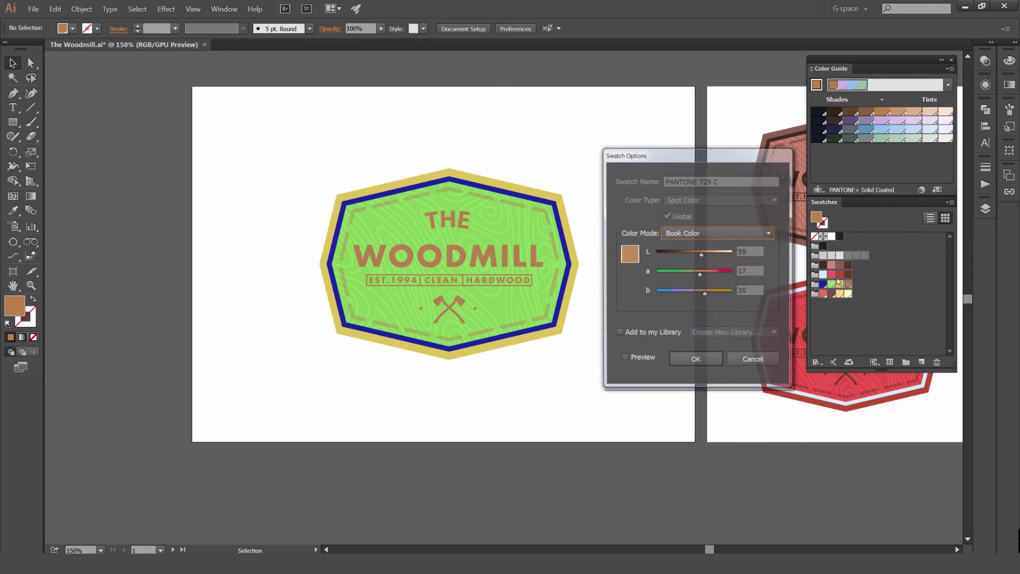
click(753, 361)
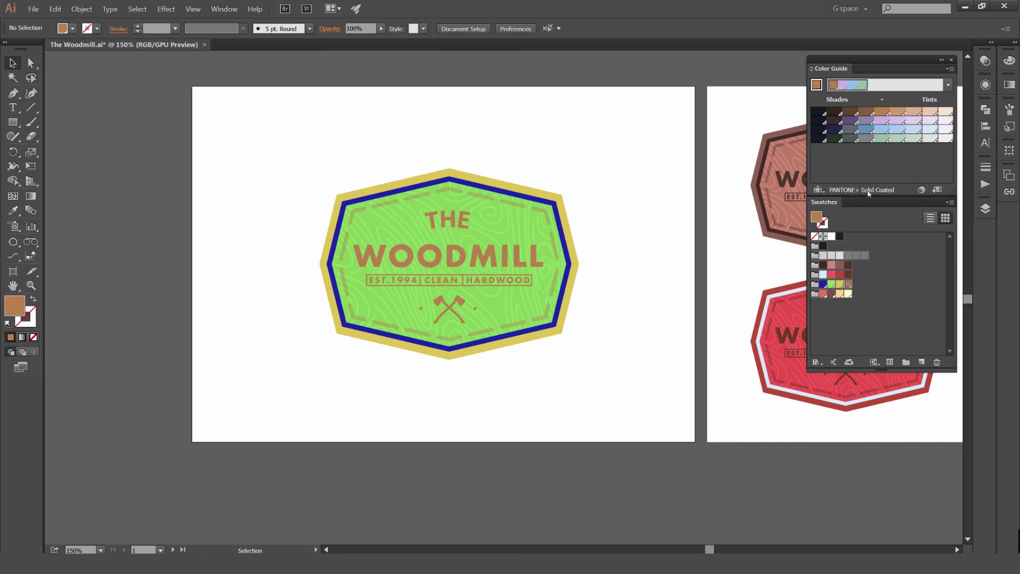
- Select the Woodmill badge and recolor it with the light colour group, undoing an accidental blue fill
click(559, 202)
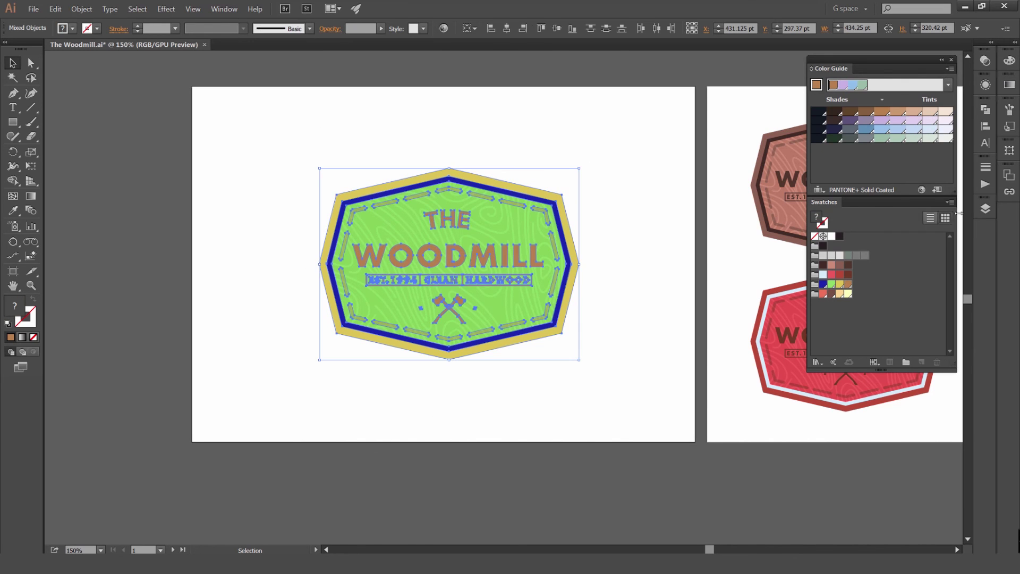
click(921, 190)
click(825, 315)
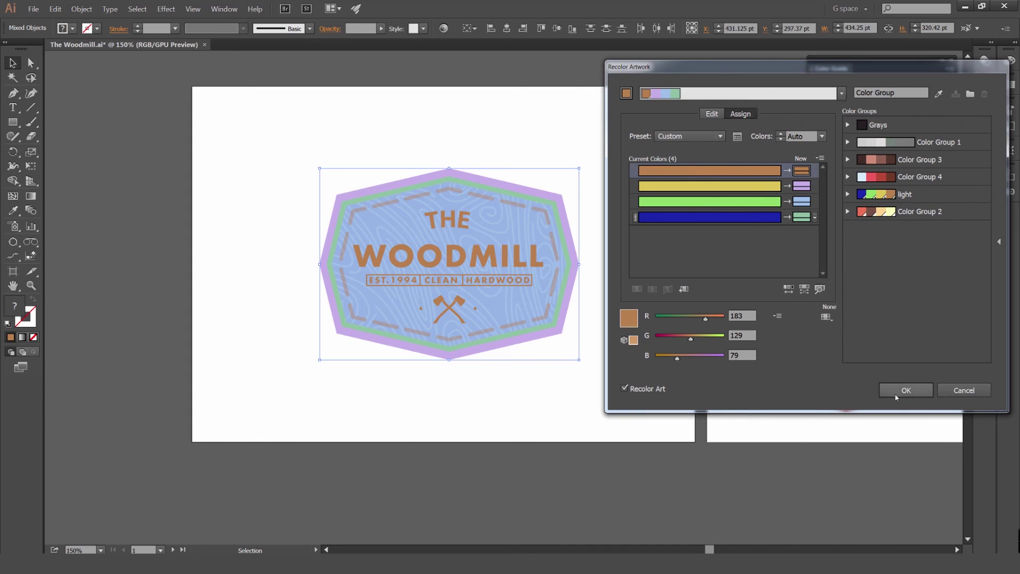
click(915, 197)
click(906, 389)
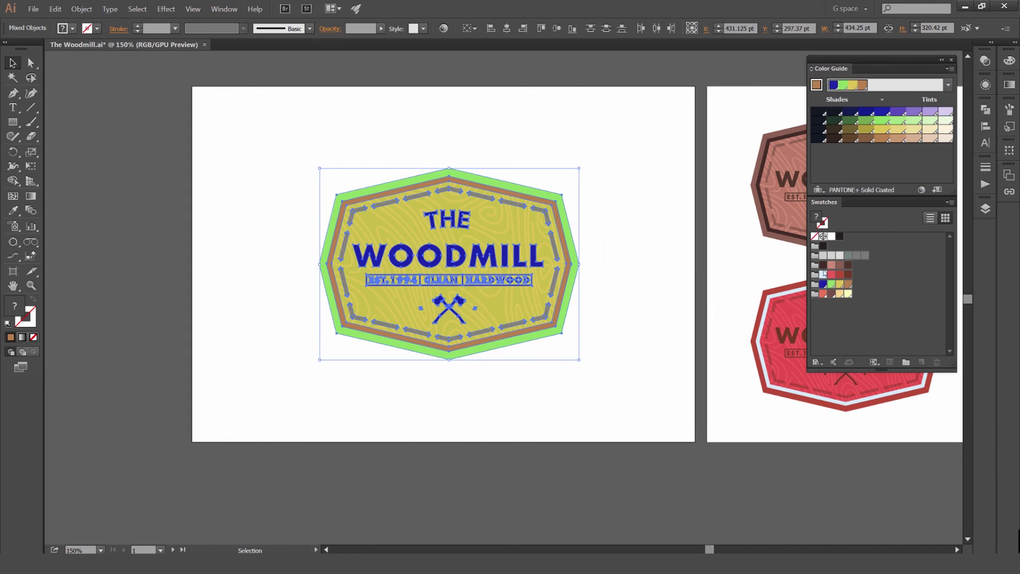
click(823, 284)
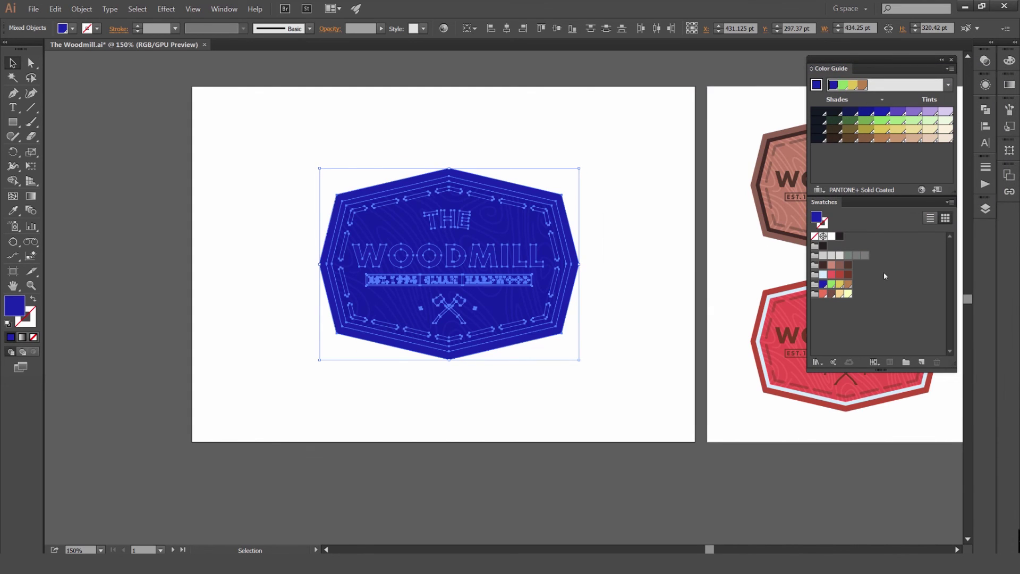
key(ctrl+z)
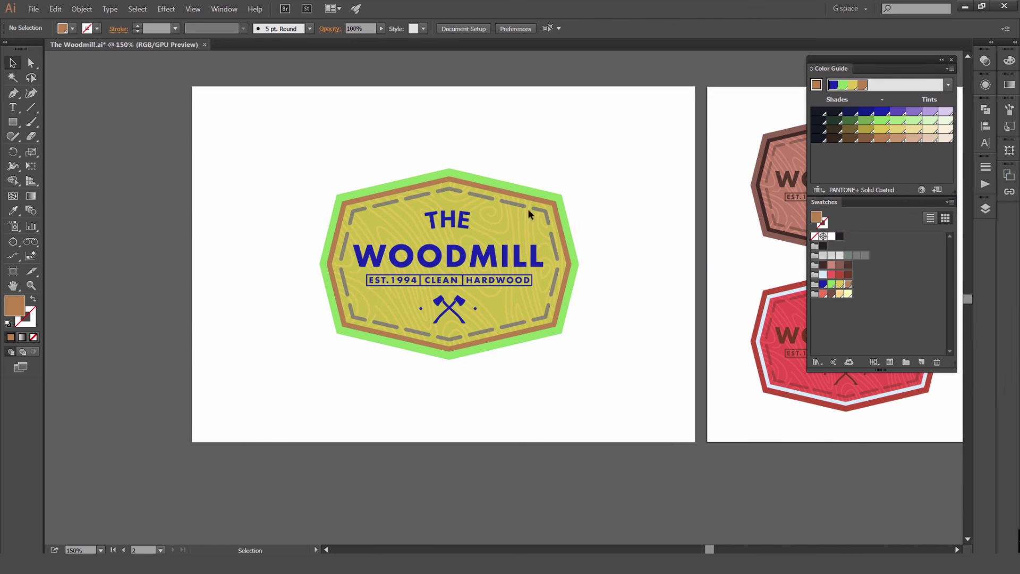
- In Recolor Artwork, recolor the badge with the Tetrad 3 harmony rule
click(921, 190)
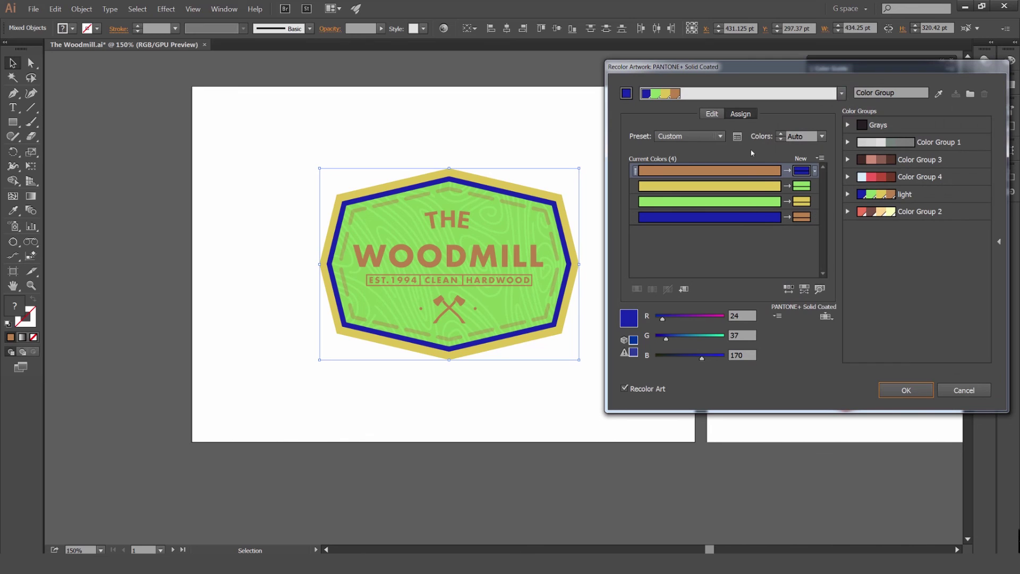
click(700, 137)
click(699, 137)
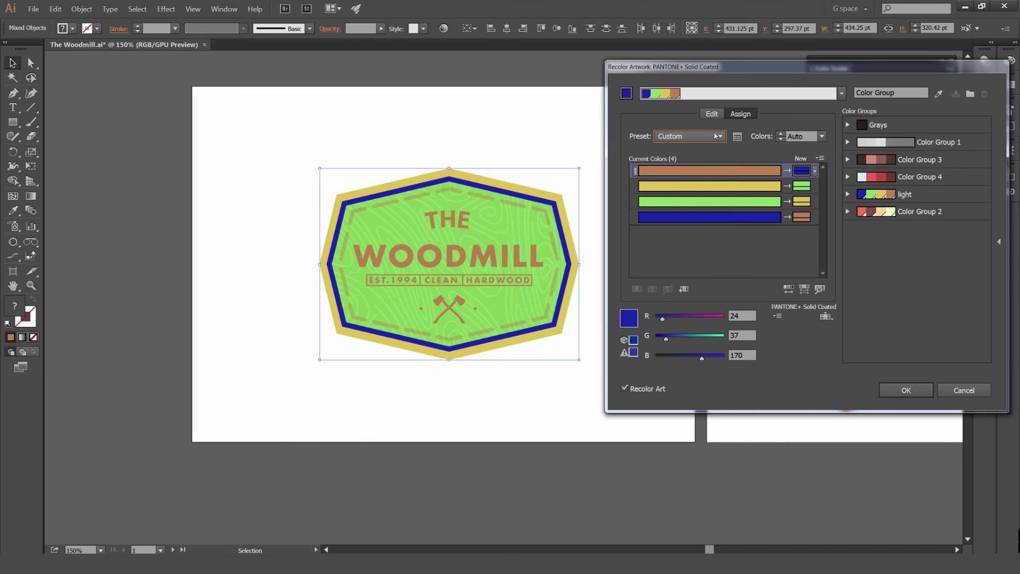
click(842, 94)
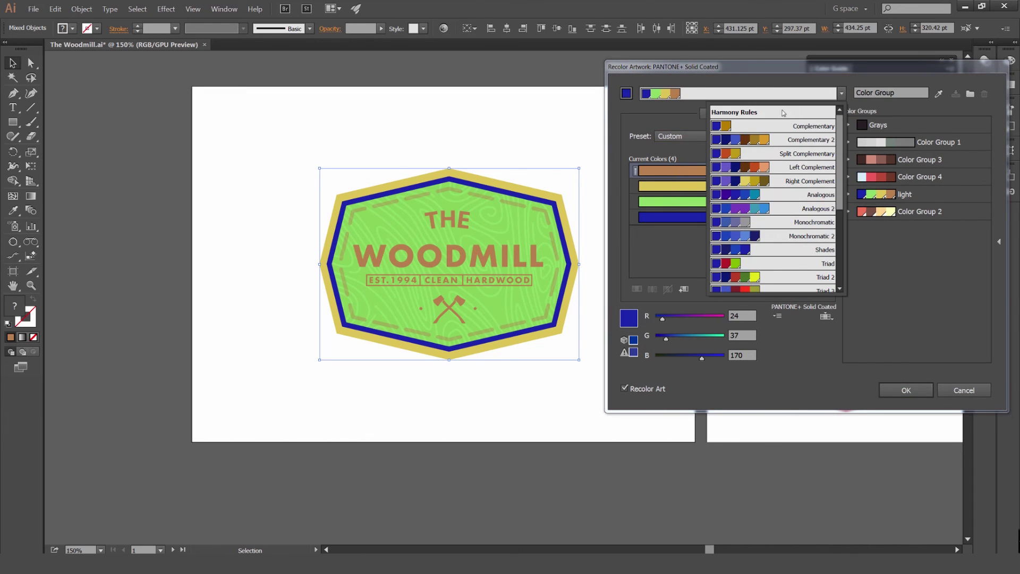
click(647, 68)
drag(647, 68, 617, 69)
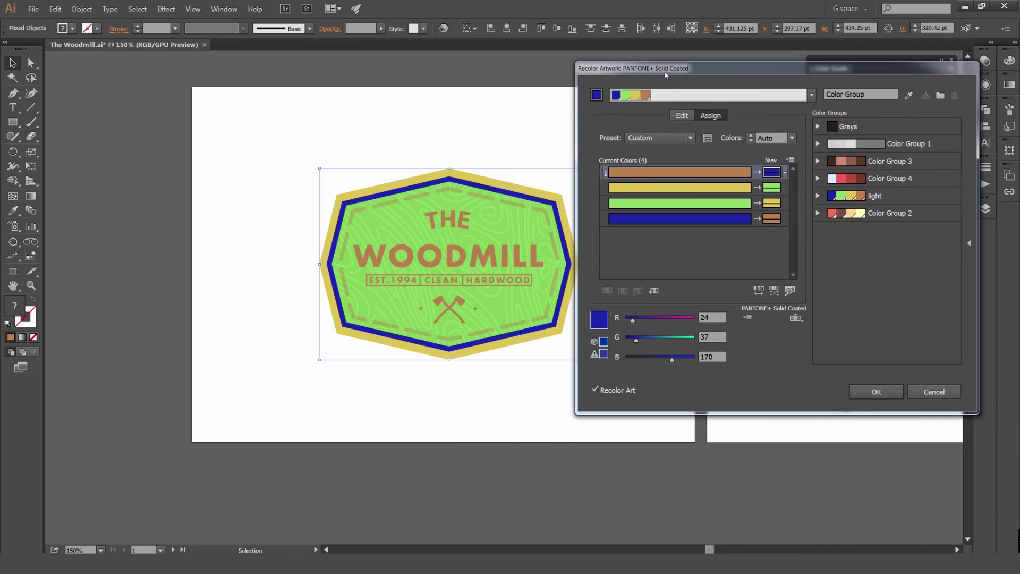
click(811, 95)
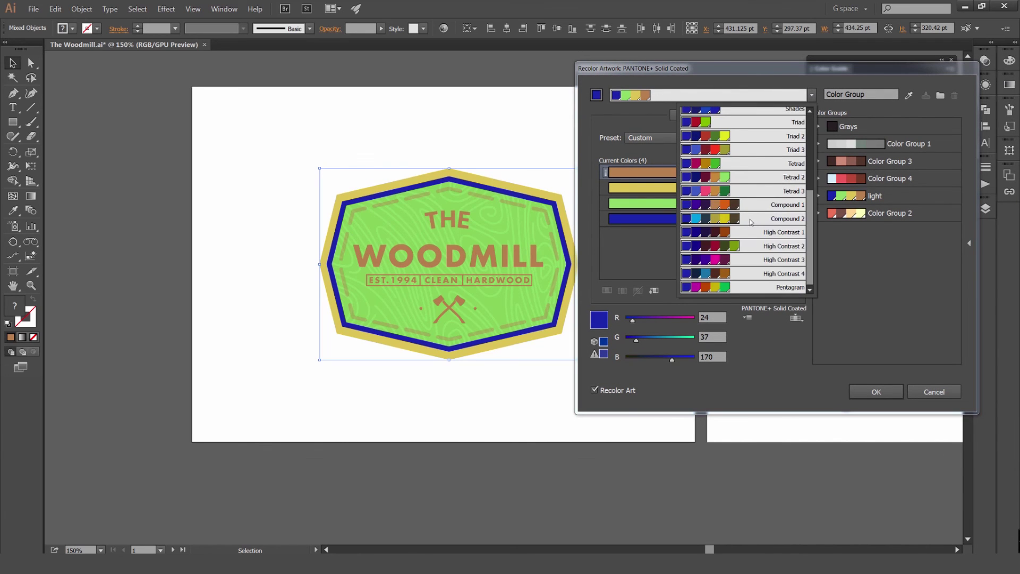
scroll(751, 222, up, 3)
click(724, 224)
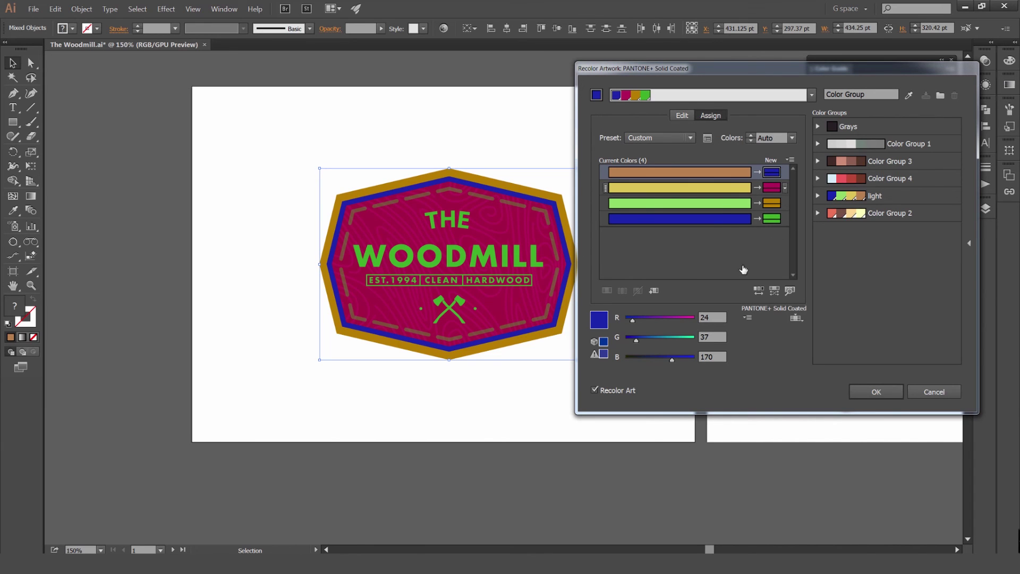
- Shuffle the Tetrad 3 colour order three times for a new variation
click(773, 293)
click(773, 291)
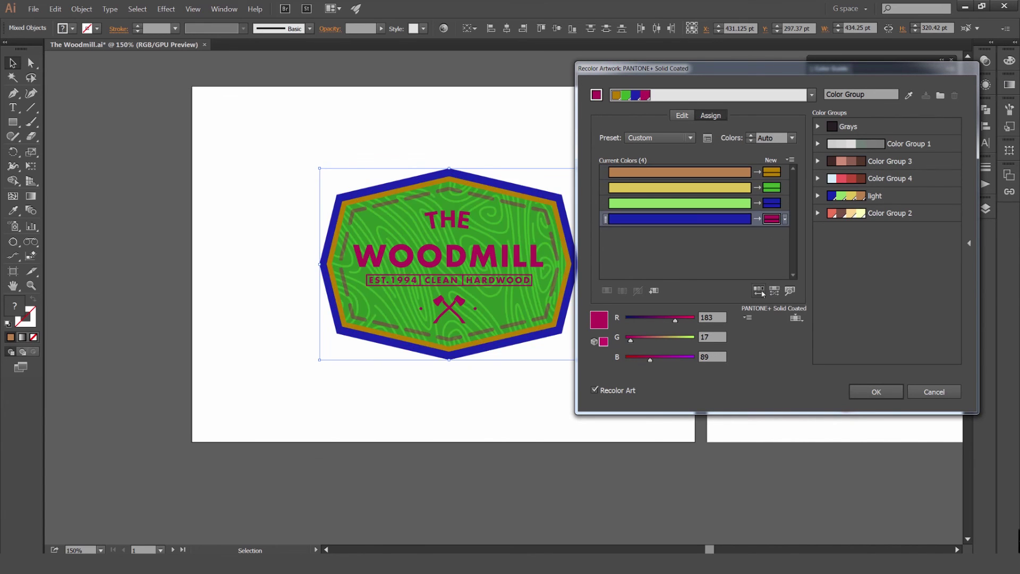
click(772, 291)
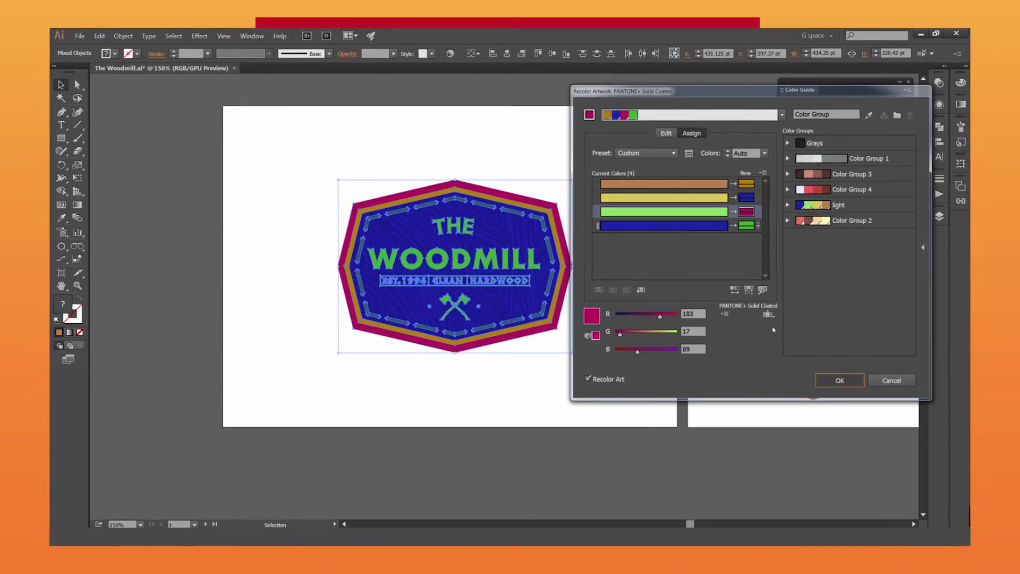
- Confirm the recolor: blue body, magenta outer border, gold ring and green lettering
click(866, 392)
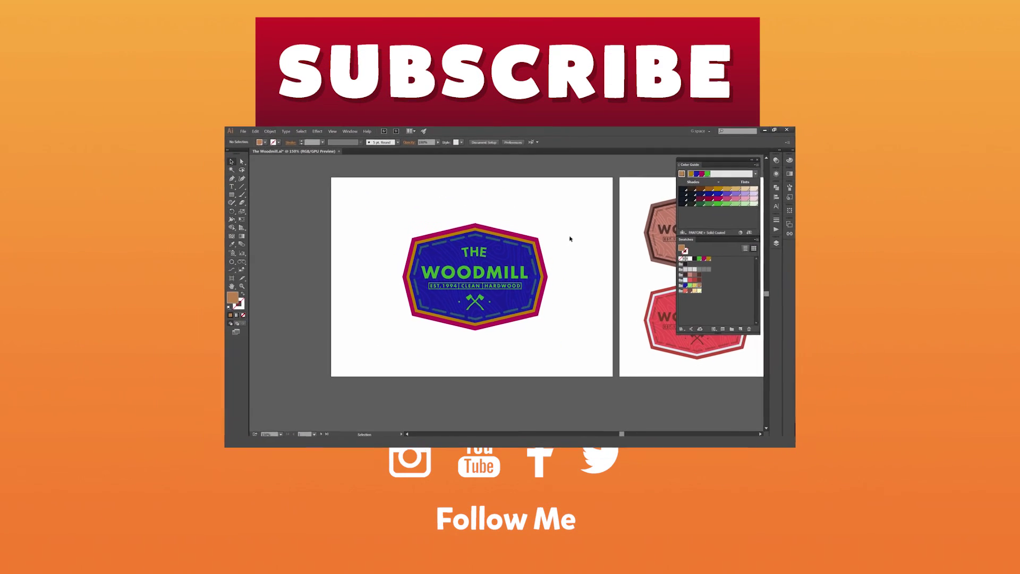